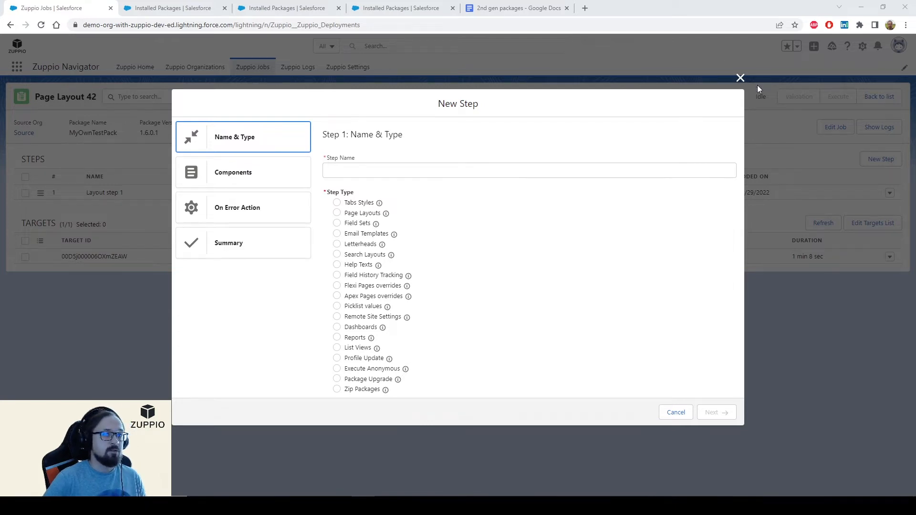
# Step: Discard the new step and show the list of authorized Zuppio organizations
pyautogui.click(740, 77)
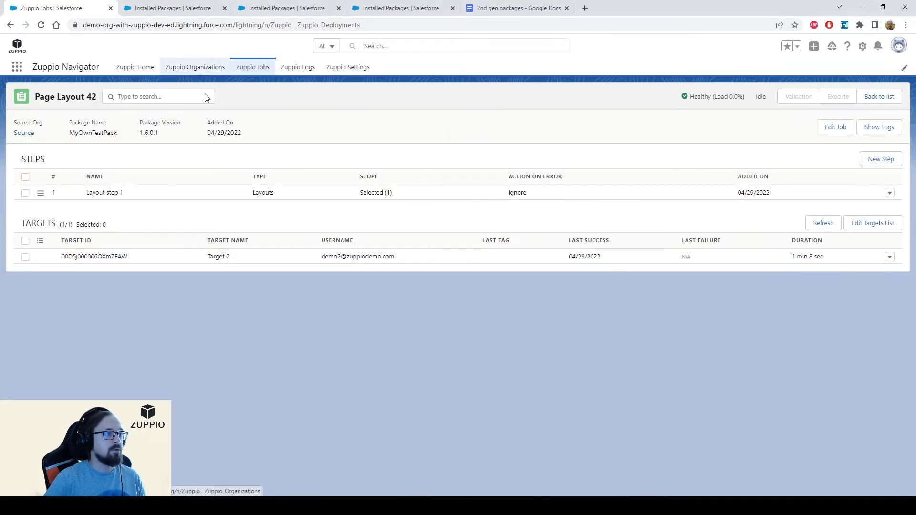
pyautogui.click(191, 67)
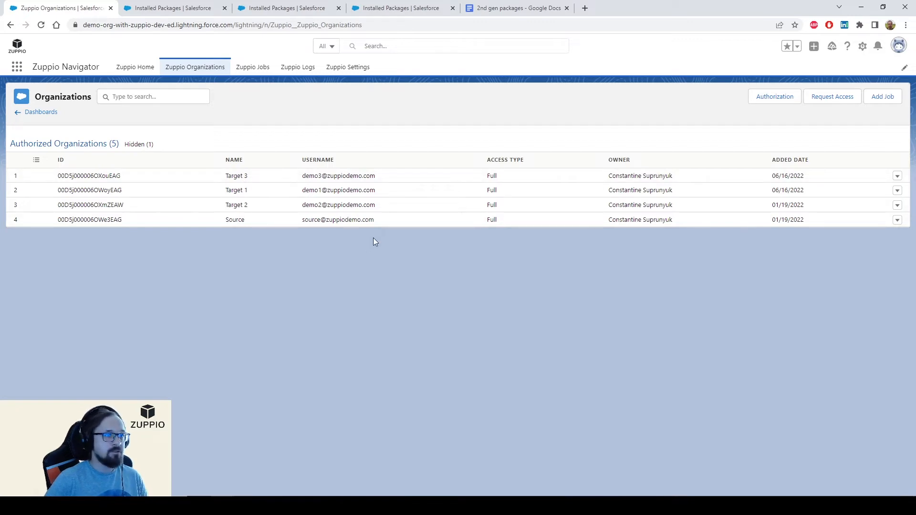
# Step: Copy the Extension 1 install link from the 2nd gen packages document in Google Docs
pyautogui.click(532, 7)
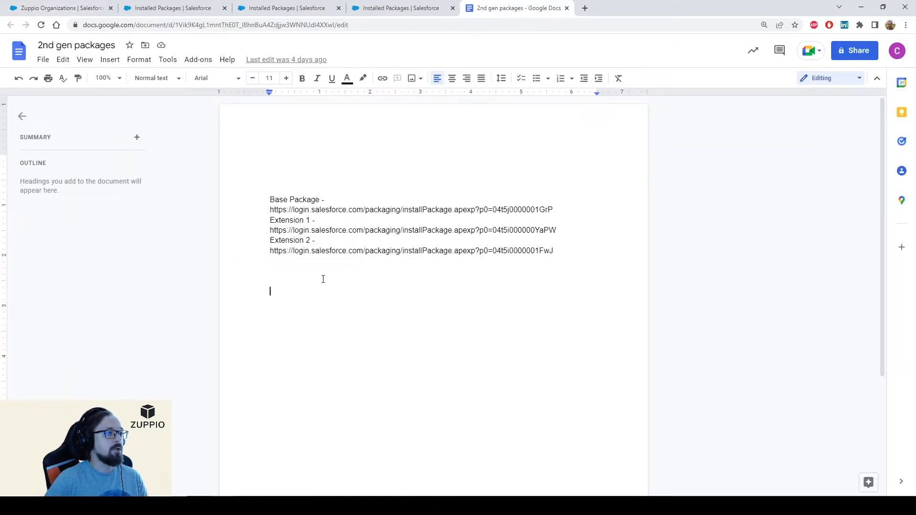
pyautogui.click(355, 203)
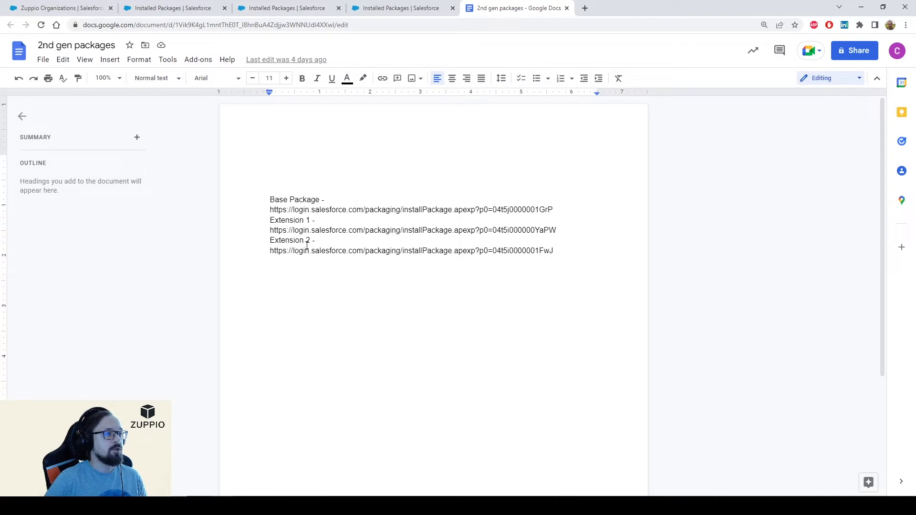
pyautogui.tripleClick(349, 230)
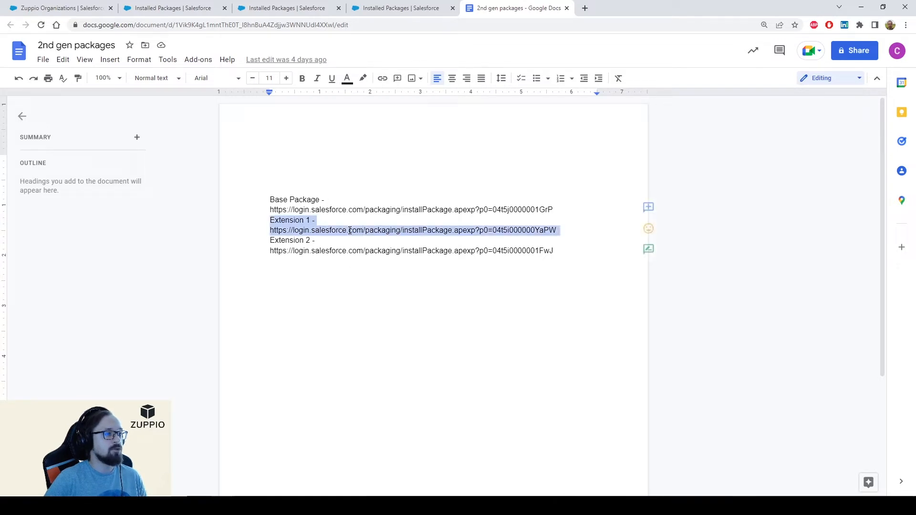
pyautogui.click(351, 230)
pyautogui.moveTo(270, 230); pyautogui.dragTo(556, 230)
pyautogui.hotkey('ctrl', 'c')
# Step: Load the copied Extension 1 install link in the Salesforce page of the Target 1 org
pyautogui.click(182, 8)
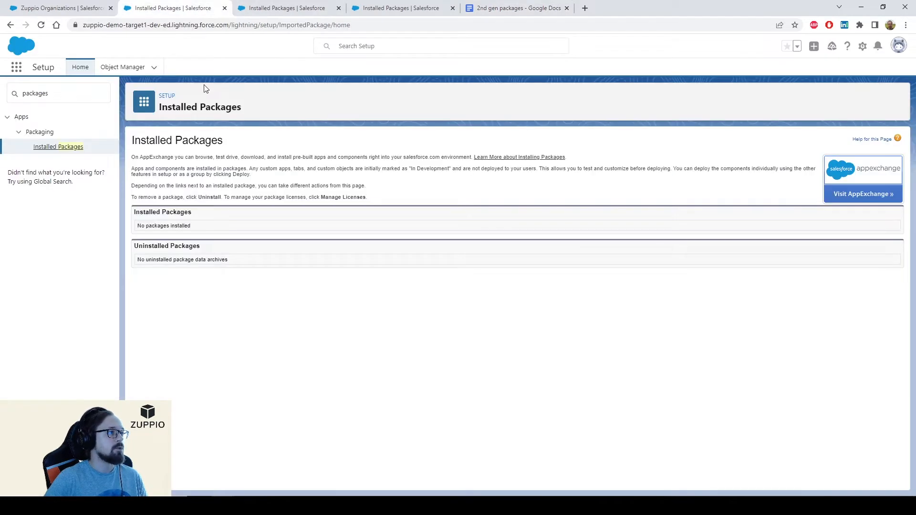
pyautogui.click(233, 25)
pyautogui.hotkey('ctrl', 'v')
pyautogui.press('Return')
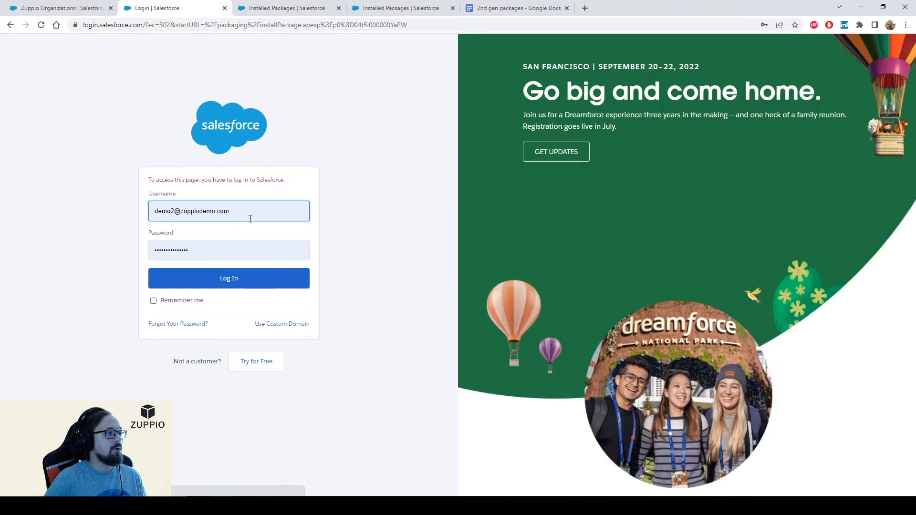
# Step: Log in to the Target 1 org with its saved username and password
pyautogui.click(249, 210)
pyautogui.click(393, 293)
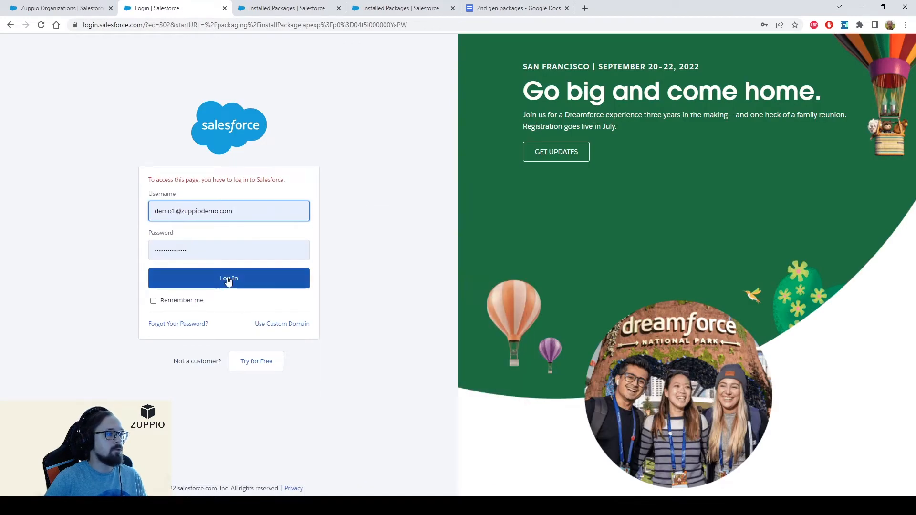
pyautogui.click(228, 283)
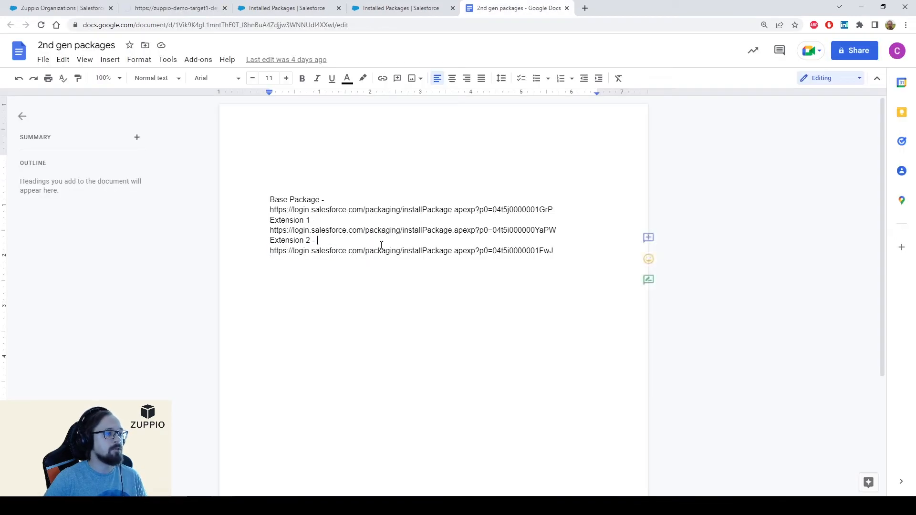
# Step: Load the document's Extension 2 install link in the Target 2 org's page and log in with that org's saved username and password
pyautogui.moveTo(270, 250); pyautogui.dragTo(554, 253)
pyautogui.click(286, 8)
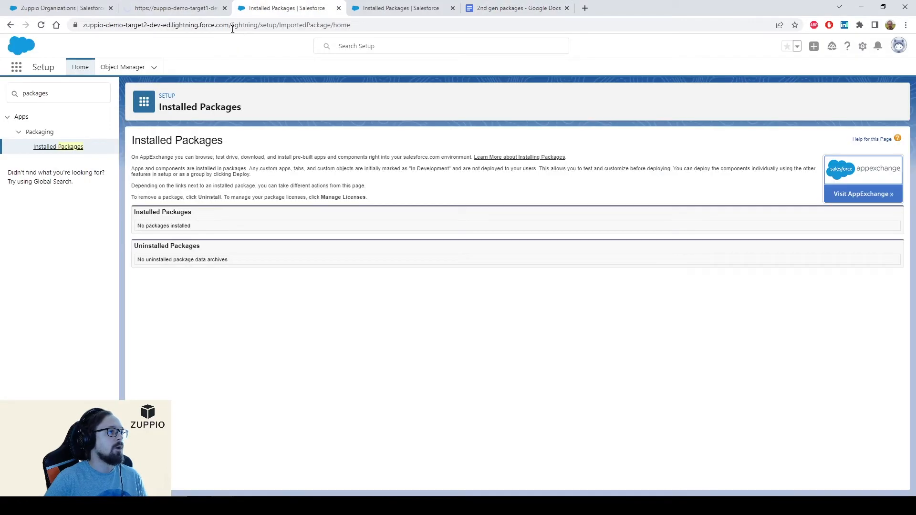
pyautogui.click(216, 24)
pyautogui.hotkey('ctrl', 'v')
pyautogui.press('Return')
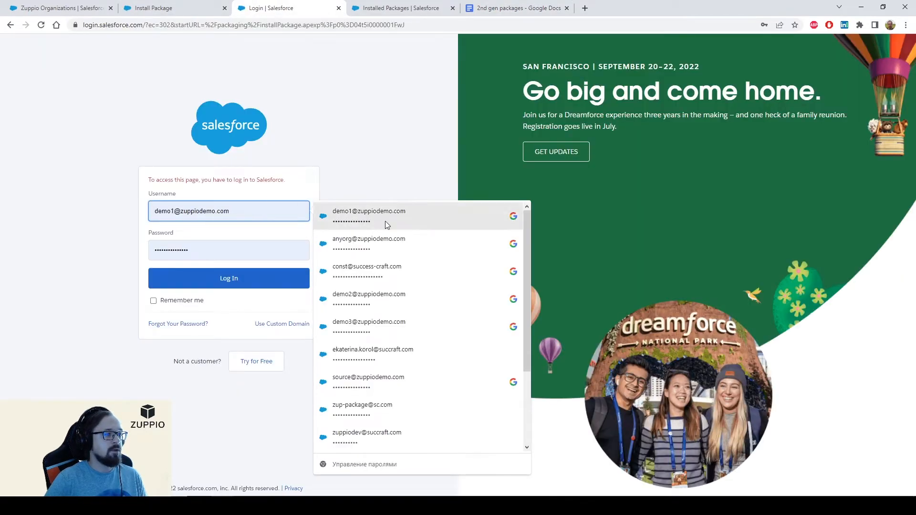
pyautogui.click(408, 300)
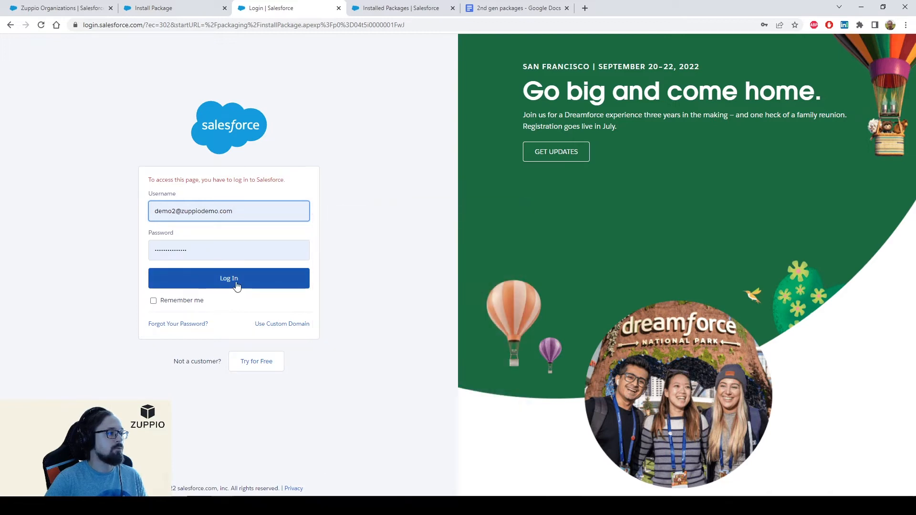
pyautogui.click(232, 283)
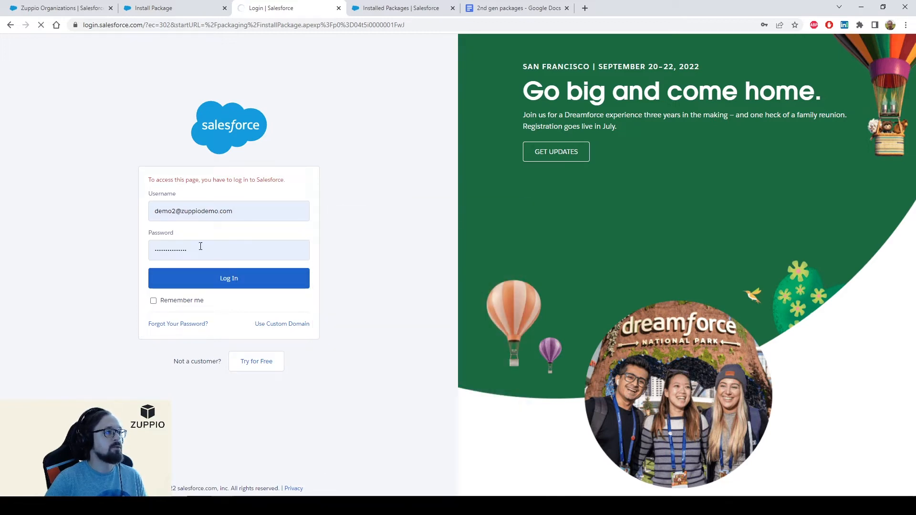
# Step: Set the ExtnPckg installation in the Target 1 org to Install for All Users
pyautogui.hotkey('ctrl', 'shift', 'Tab')
pyautogui.click(251, 240)
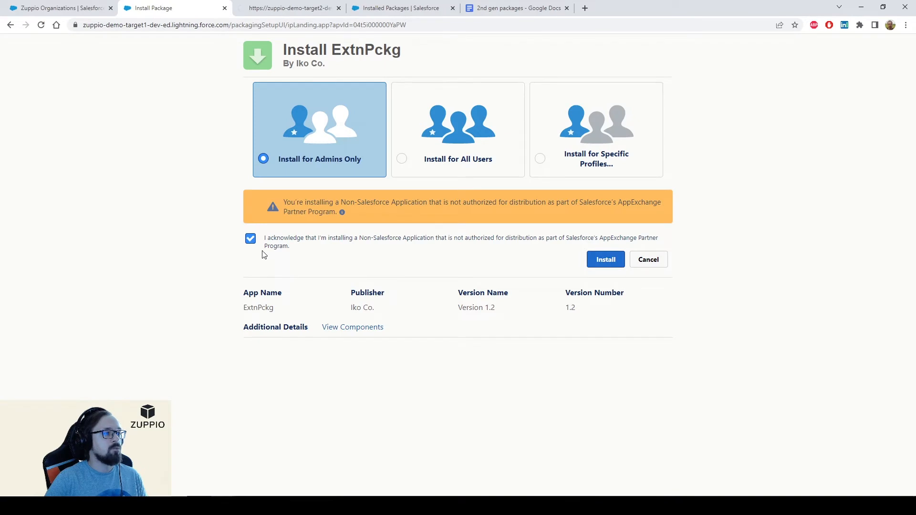
pyautogui.moveTo(293, 240); pyautogui.dragTo(372, 240)
pyautogui.click(424, 237)
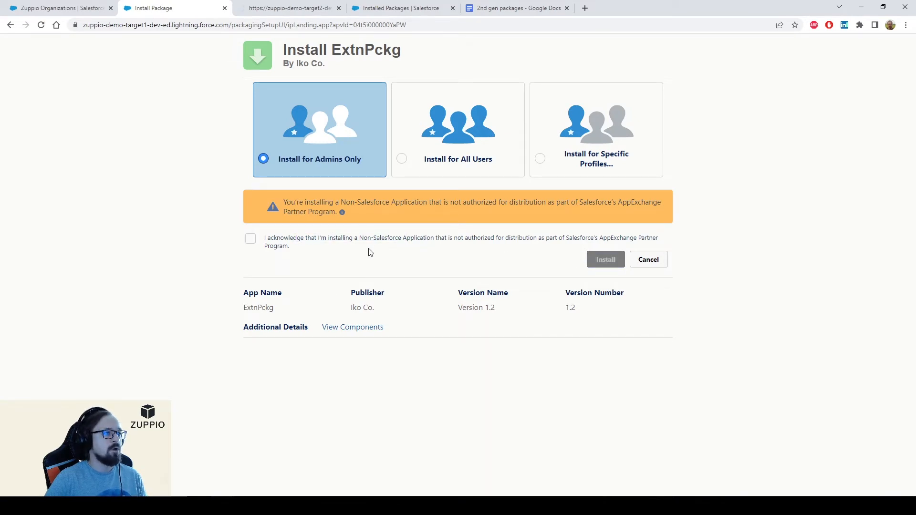
pyautogui.click(412, 176)
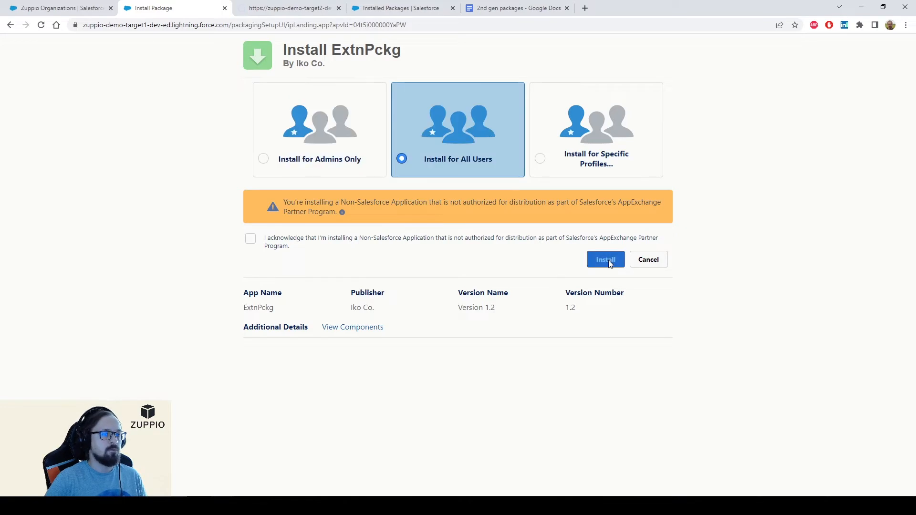
# Step: Acknowledge the non-Salesforce application notice and try to install ExtnPckg2 for admins only in the Target 2 org
pyautogui.hotkey('ctrl', 'Tab')
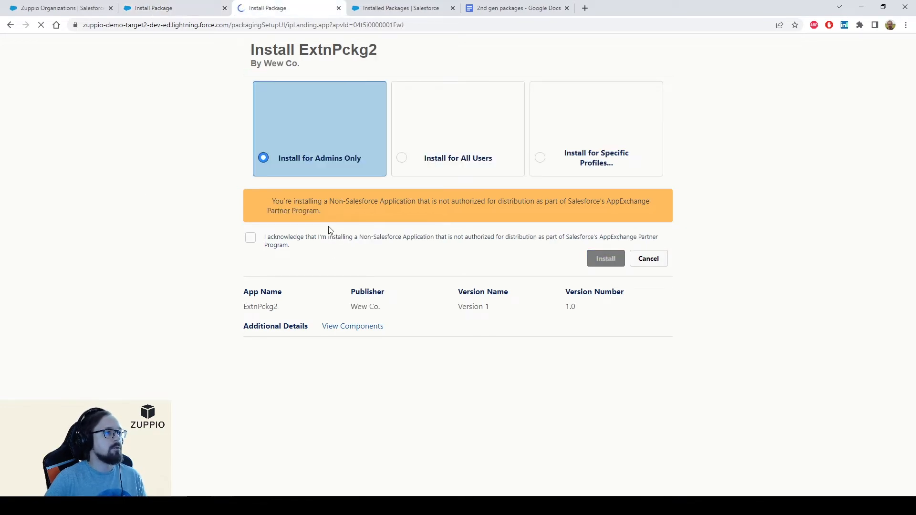
pyautogui.click(255, 237)
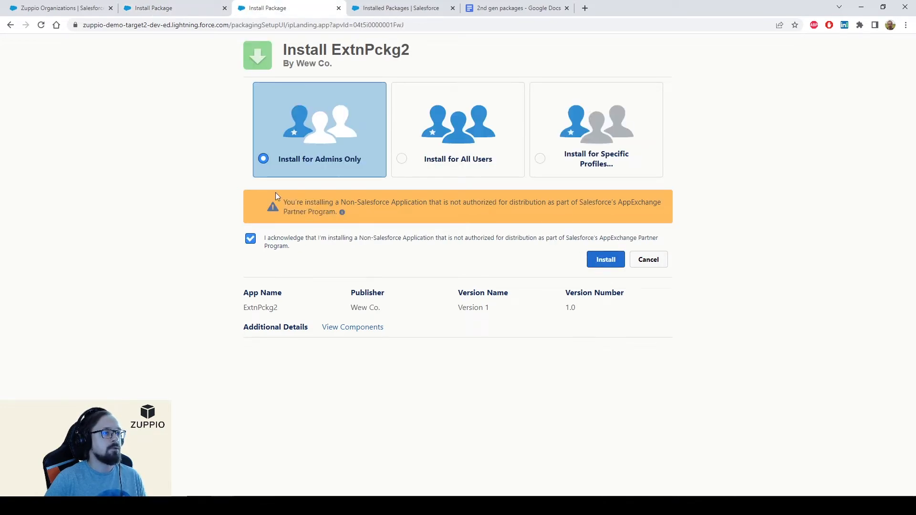
pyautogui.click(603, 262)
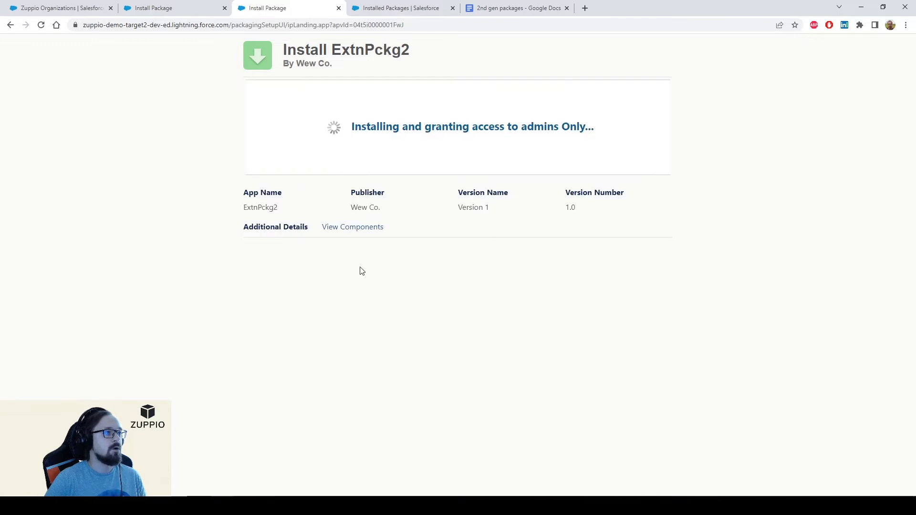
pyautogui.click(196, 5)
pyautogui.click(235, 5)
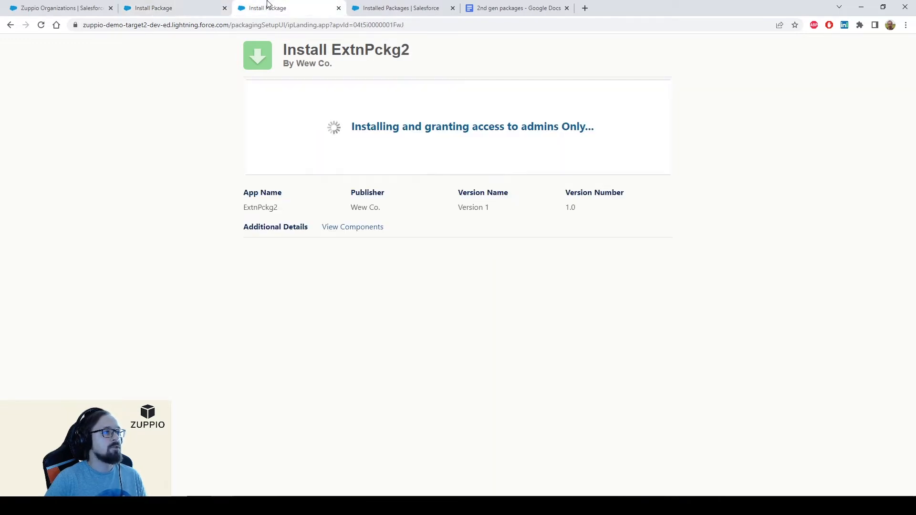
pyautogui.click(186, 5)
pyautogui.click(239, 5)
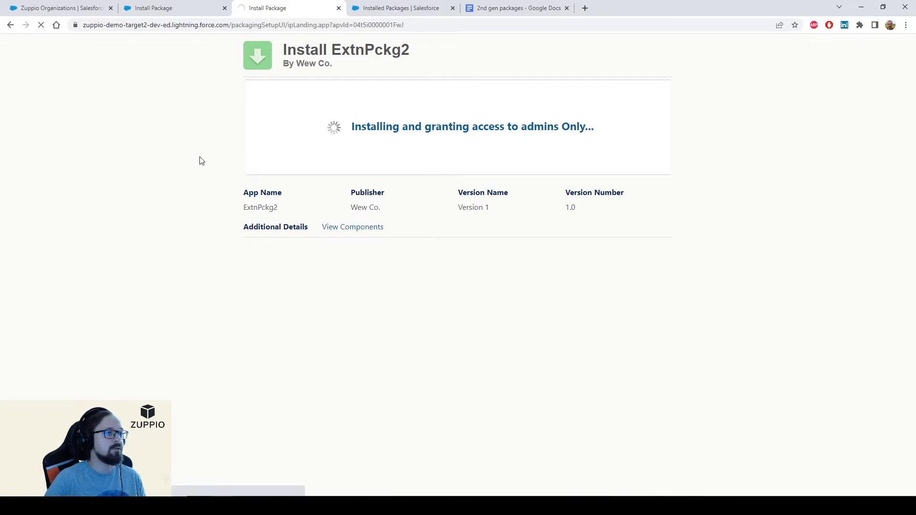
# Step: Acknowledge the non-Salesforce application notice and try to install ExtnPckg for all users in the Target 1 org
pyautogui.click(184, 6)
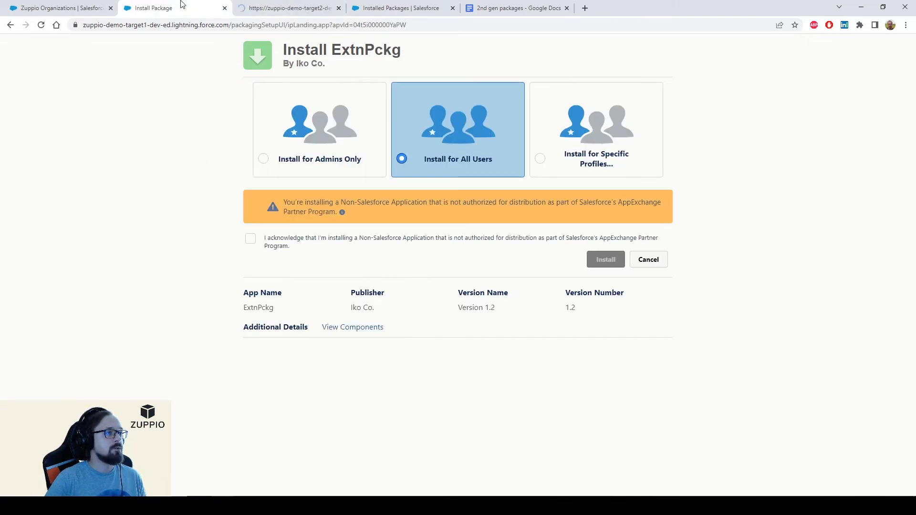
pyautogui.click(252, 240)
pyautogui.click(605, 260)
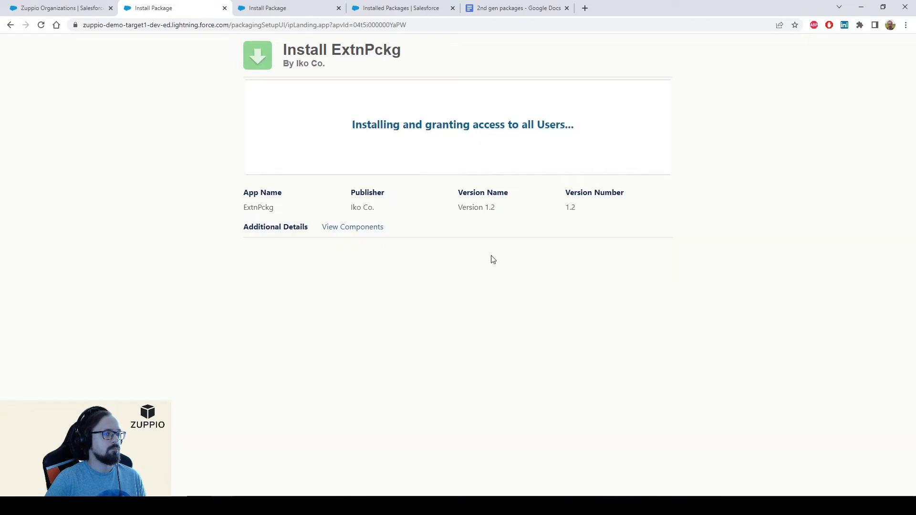
# Step: Review which required packages the ExtnPckg2 installation is missing, and close the Target 2 page
pyautogui.click(289, 8)
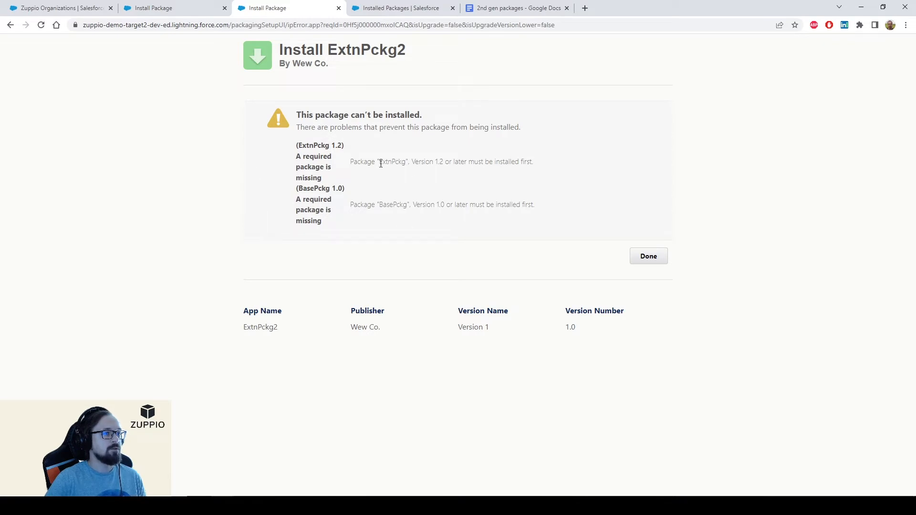
pyautogui.moveTo(376, 205); pyautogui.dragTo(418, 197)
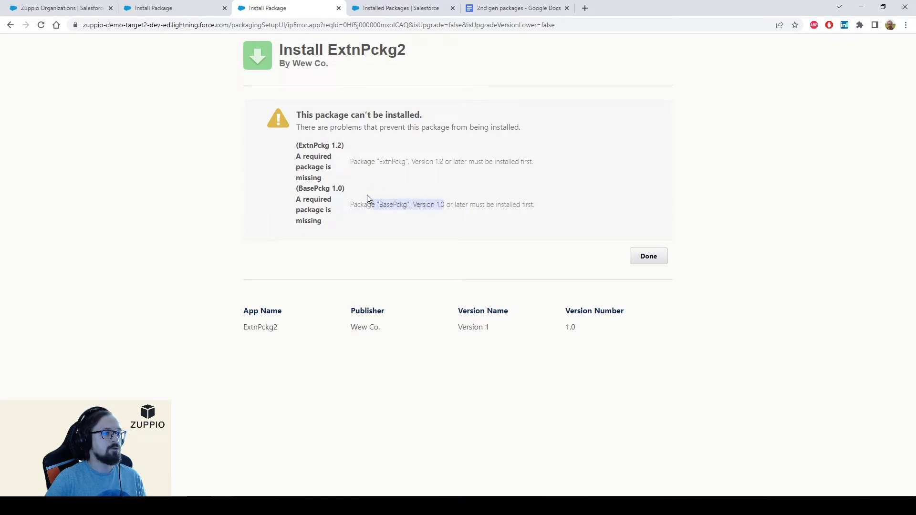
pyautogui.moveTo(376, 162); pyautogui.dragTo(413, 162)
pyautogui.click(245, 172)
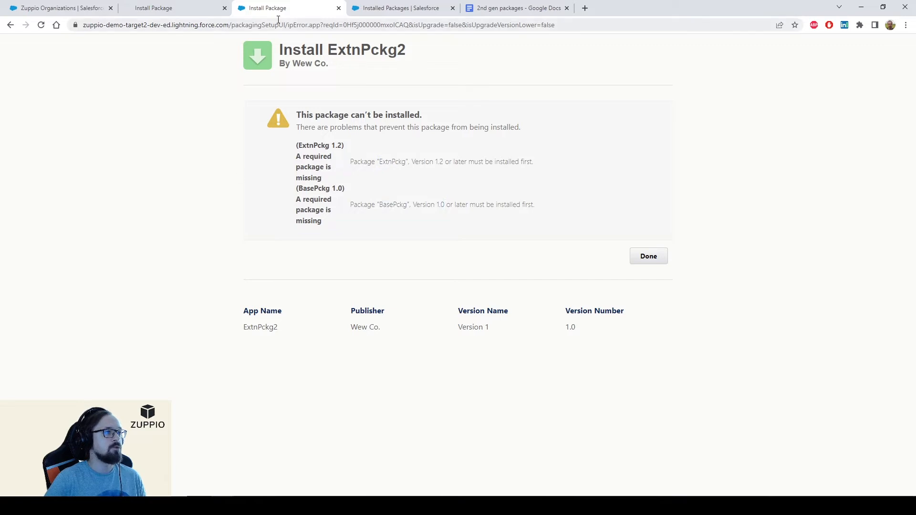
pyautogui.middleClick(291, 6)
# Step: Review which required package the ExtnPckg installation is missing, and leave the installation result page
pyautogui.click(200, 8)
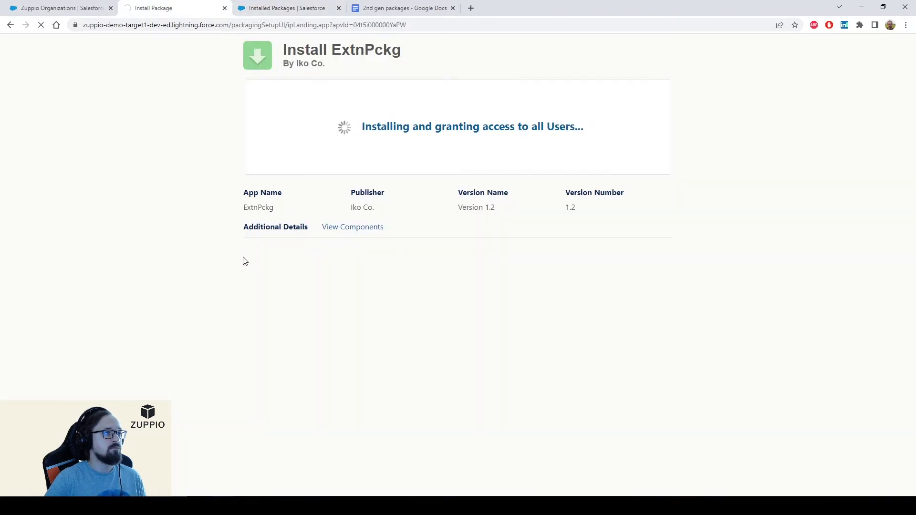
pyautogui.moveTo(362, 162); pyautogui.dragTo(475, 162)
pyautogui.click(488, 160)
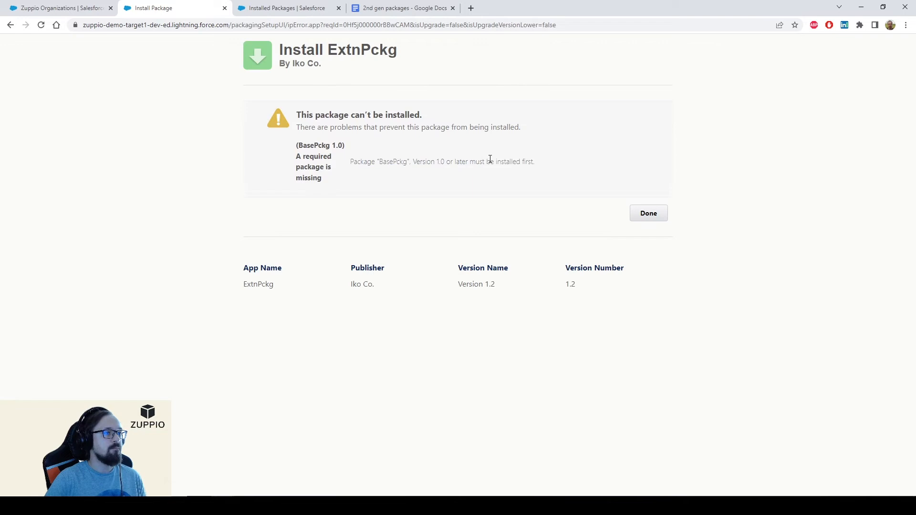
pyautogui.click(646, 223)
# Step: Close the Target 3 org's Installed Packages page and return to the Zuppio organizations list
pyautogui.click(275, 6)
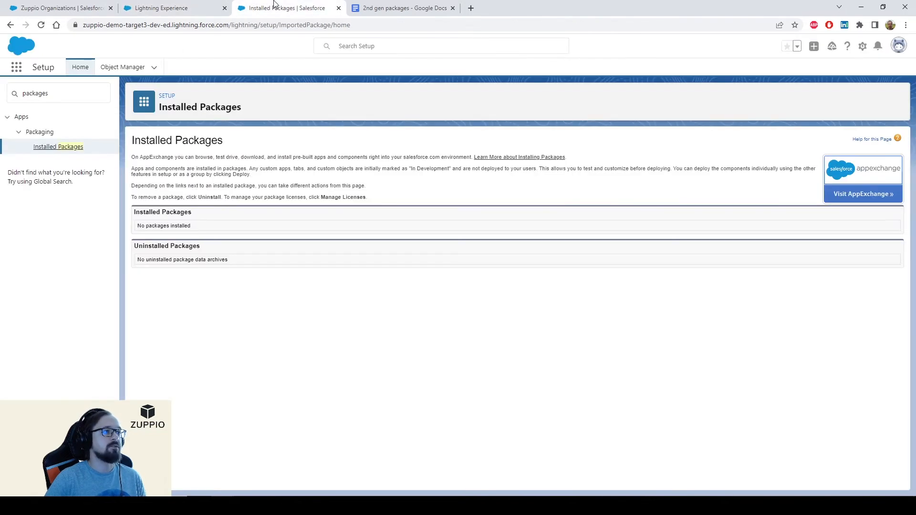
pyautogui.middleClick(274, 4)
pyautogui.click(180, 5)
pyautogui.click(76, 4)
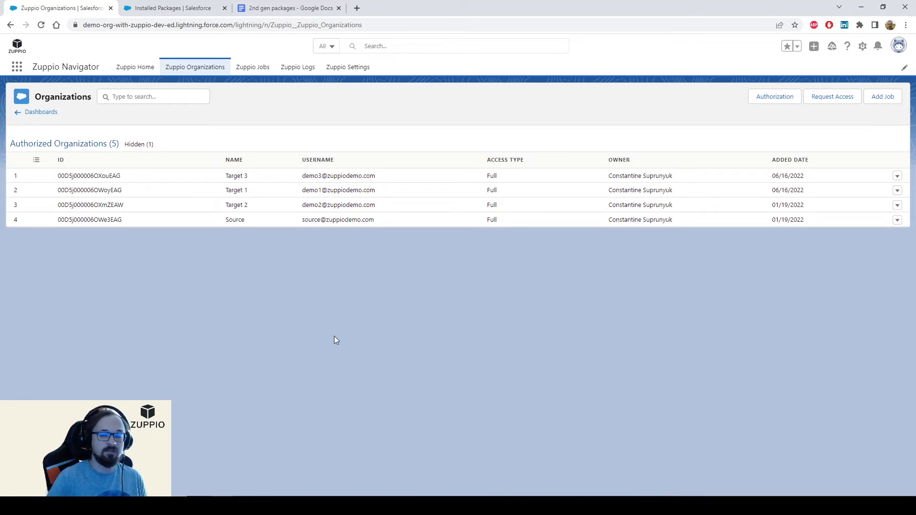
# Step: Start a new Zuppio job named "2nd Gen packages step by step" and continue to its source selection
pyautogui.click(252, 67)
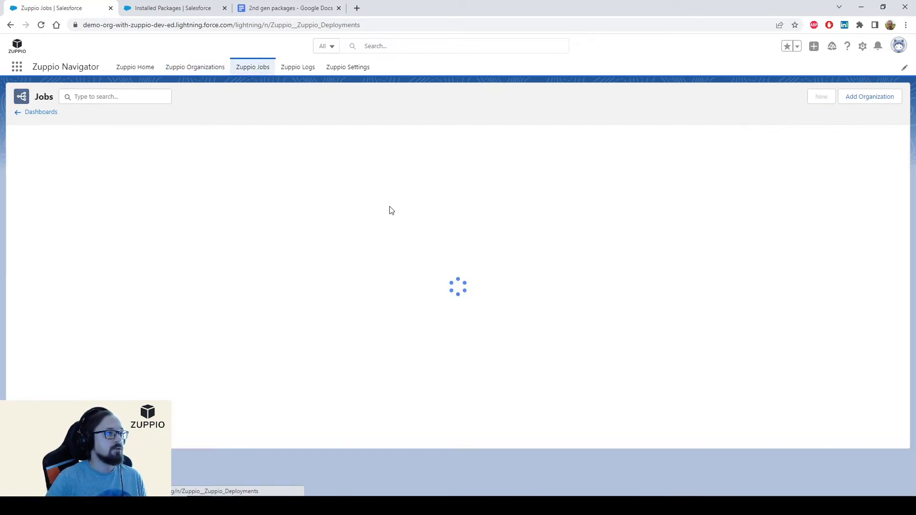
pyautogui.click(813, 98)
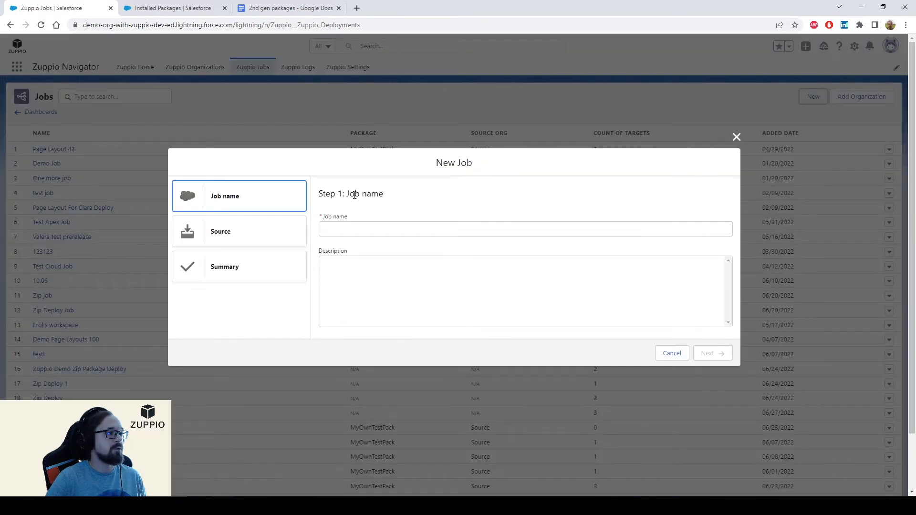
pyautogui.click(374, 229)
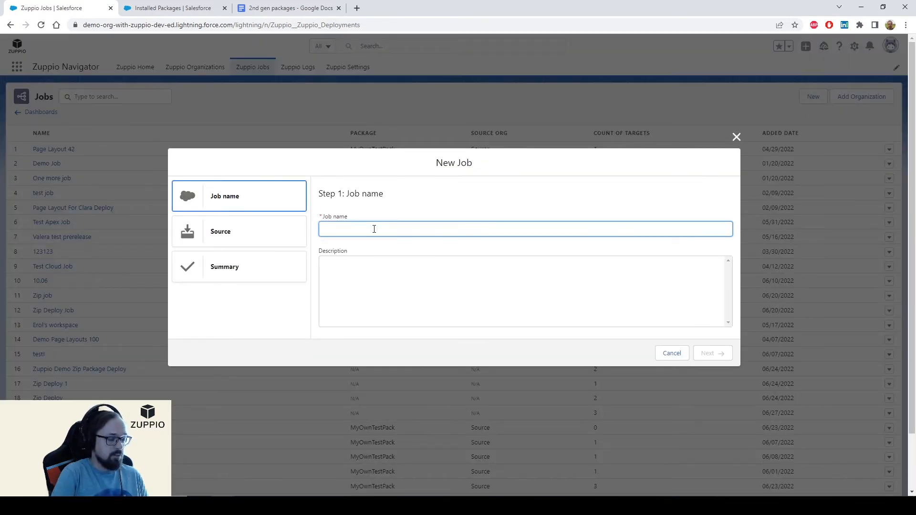
pyautogui.write('2nd Gen package')
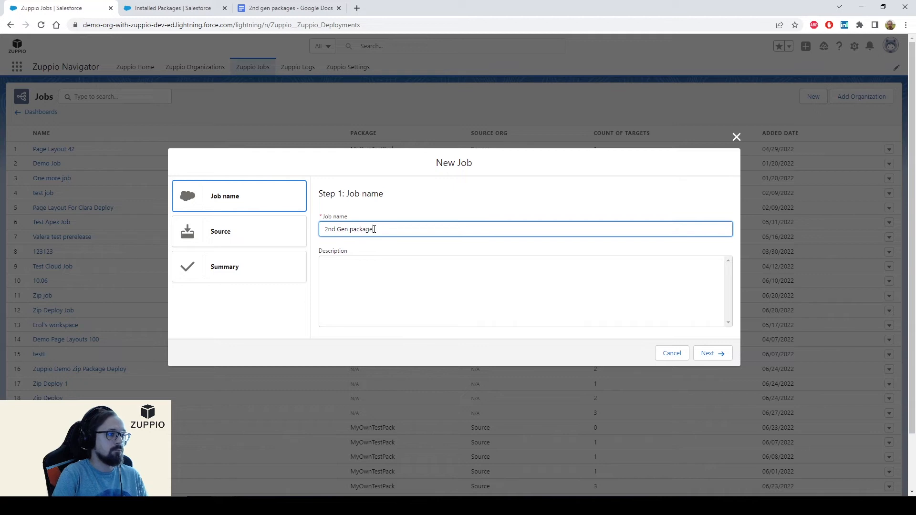
pyautogui.write('s step by step')
pyautogui.click(712, 355)
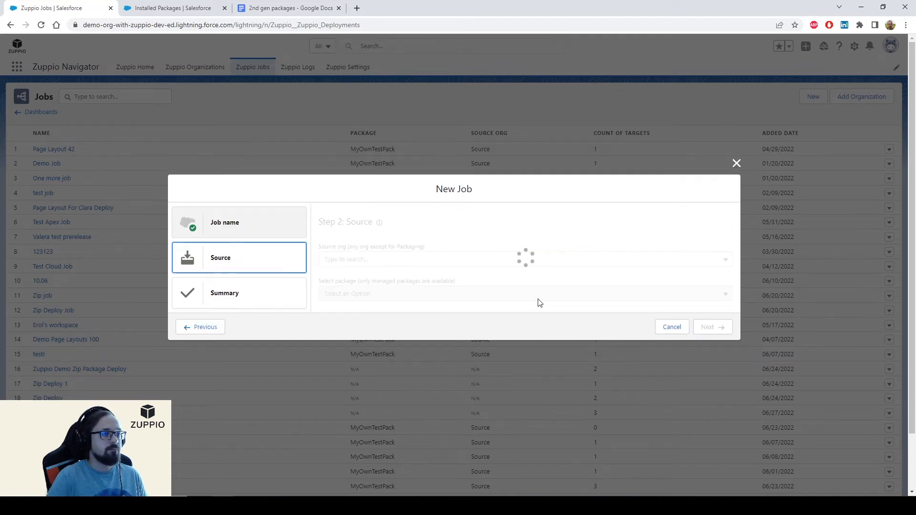
# Step: Choose Source as the job's source org with the MyOwnTestPack package and create the job
pyautogui.click(453, 258)
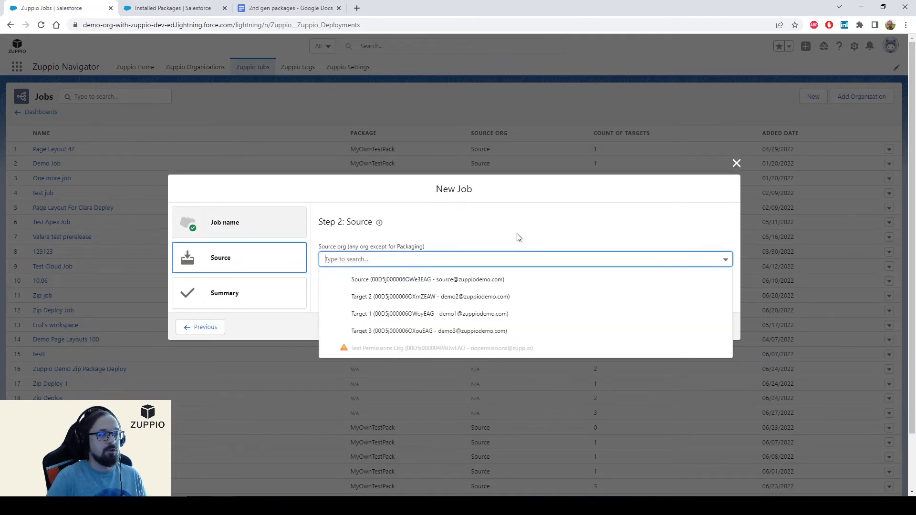
pyautogui.click(511, 279)
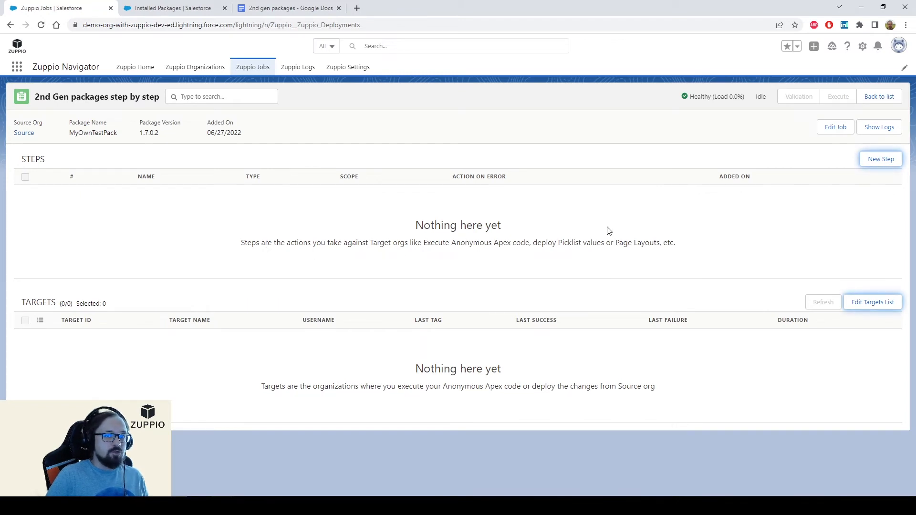
# Step: Add Target 1, Target 2 and Target 3 to the job's targets list and save it
pyautogui.click(868, 304)
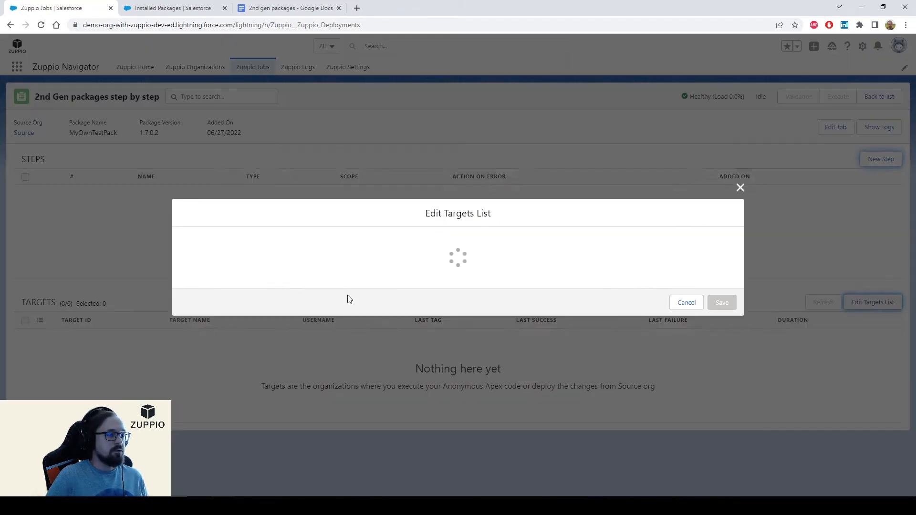
pyautogui.click(272, 224)
pyautogui.keyDown('shift'); pyautogui.click(272, 258); pyautogui.keyUp('shift')
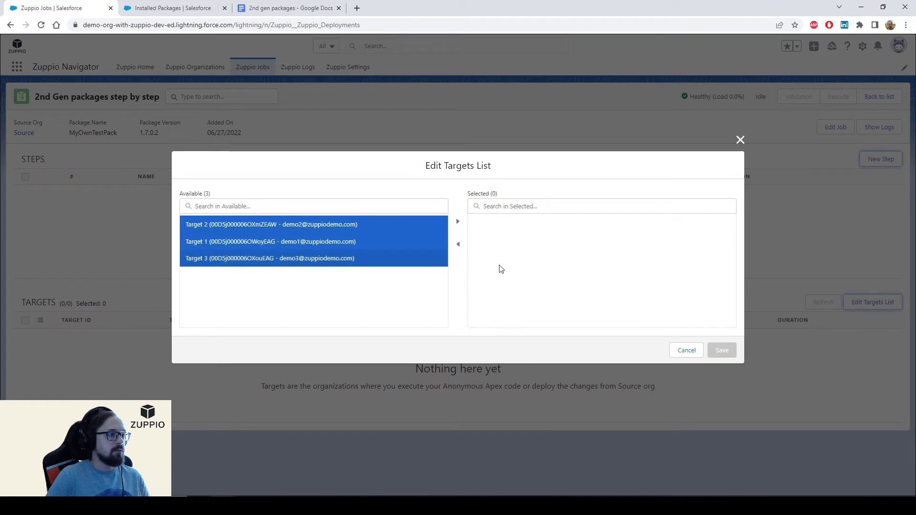
pyautogui.click(458, 222)
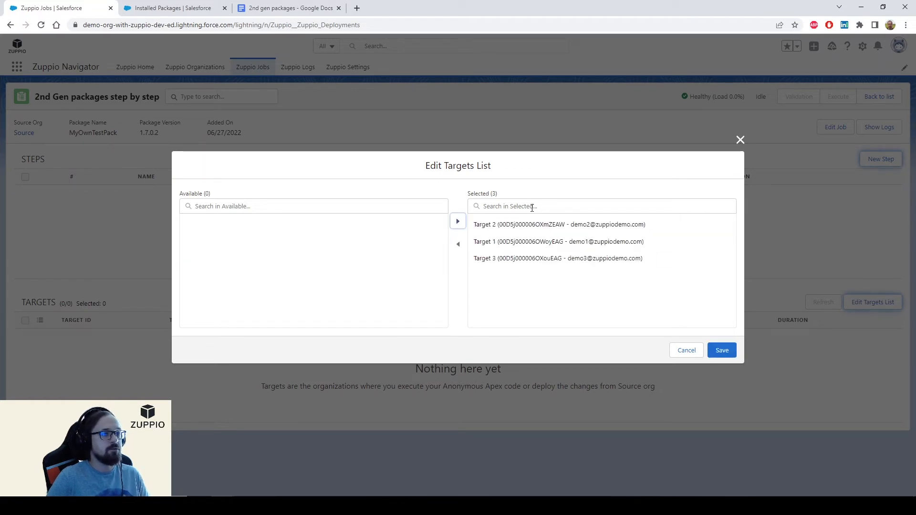
pyautogui.click(720, 351)
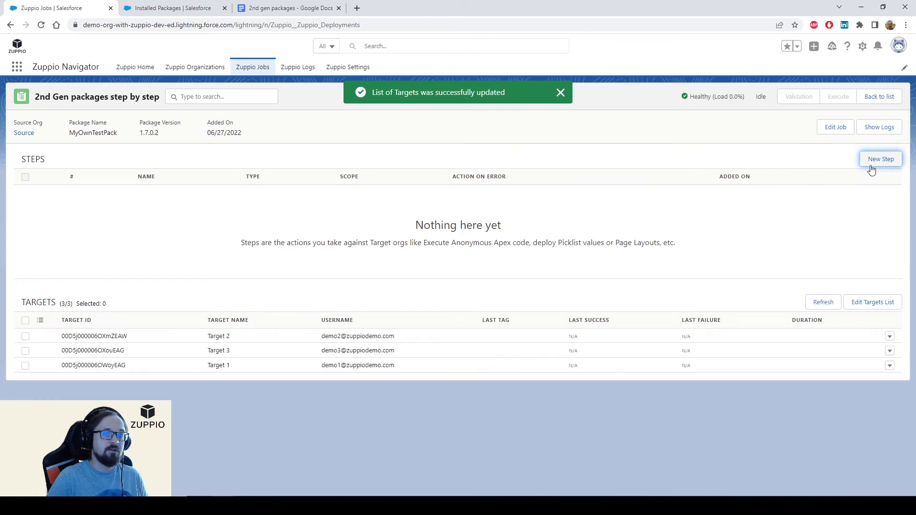
# Step: Start a new job step named "Core package install" of type Package Upgrade and continue to its components
pyautogui.click(877, 162)
pyautogui.click(387, 171)
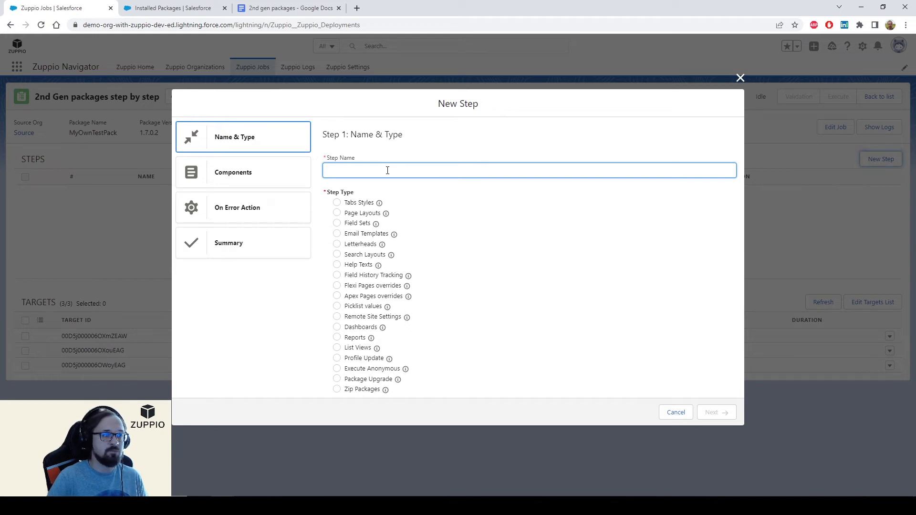
pyautogui.click(337, 381)
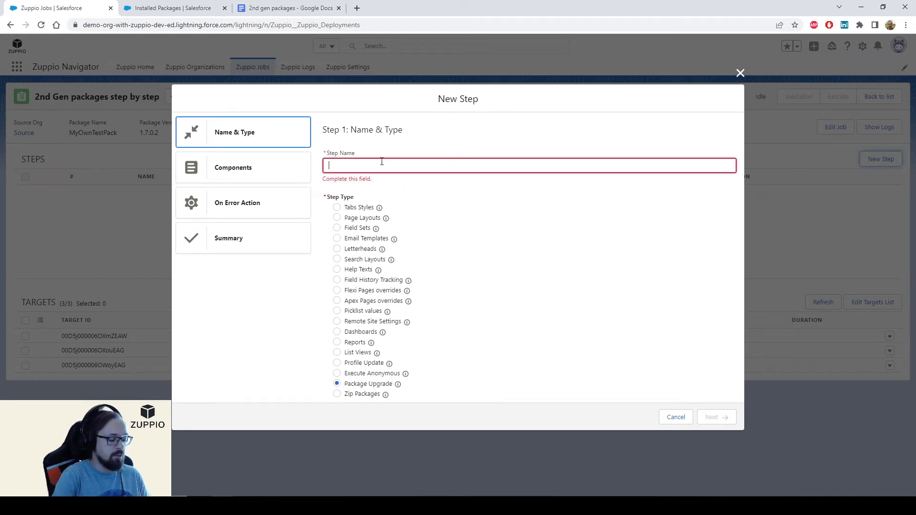
pyautogui.click(381, 164)
pyautogui.write('ckage in')
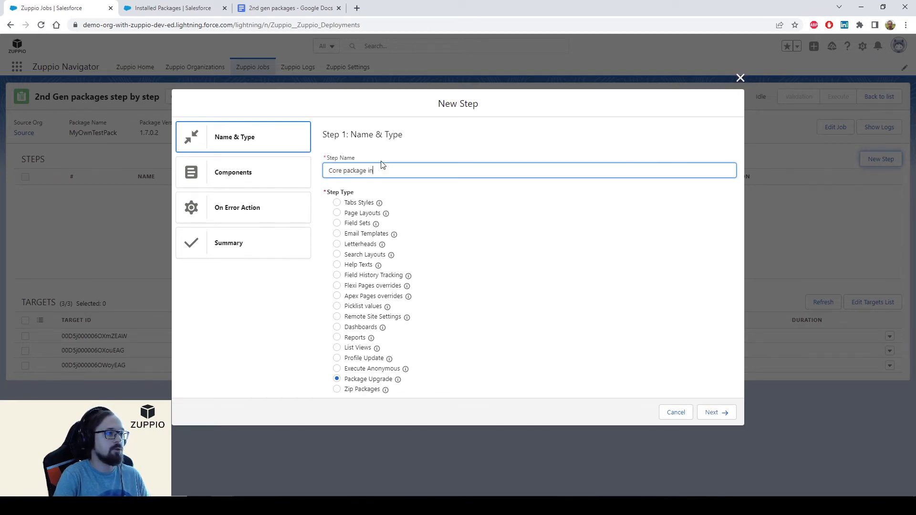
pyautogui.write('ore package install')
pyautogui.click(714, 412)
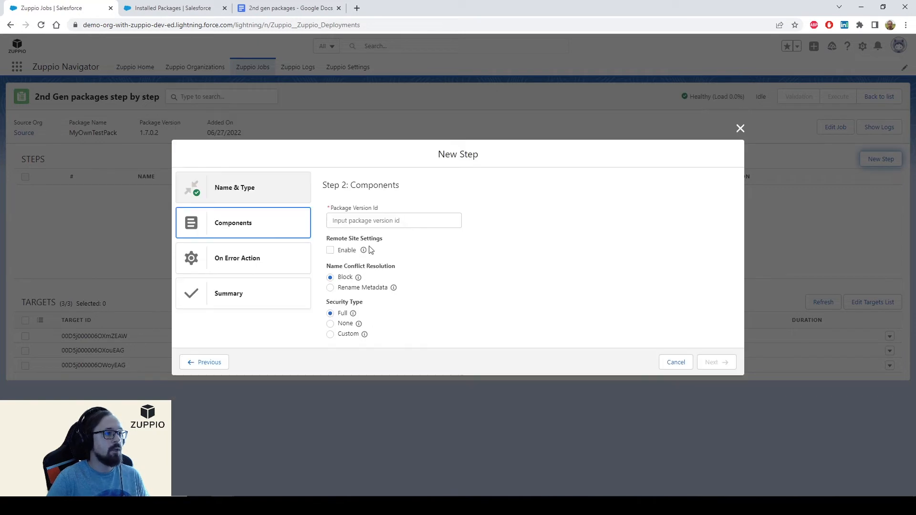
# Step: Copy the Base Package version ID 04t5j0000001GrP from the "2nd gen packages" Google Doc into the step's Package Version Id
pyautogui.click(268, 6)
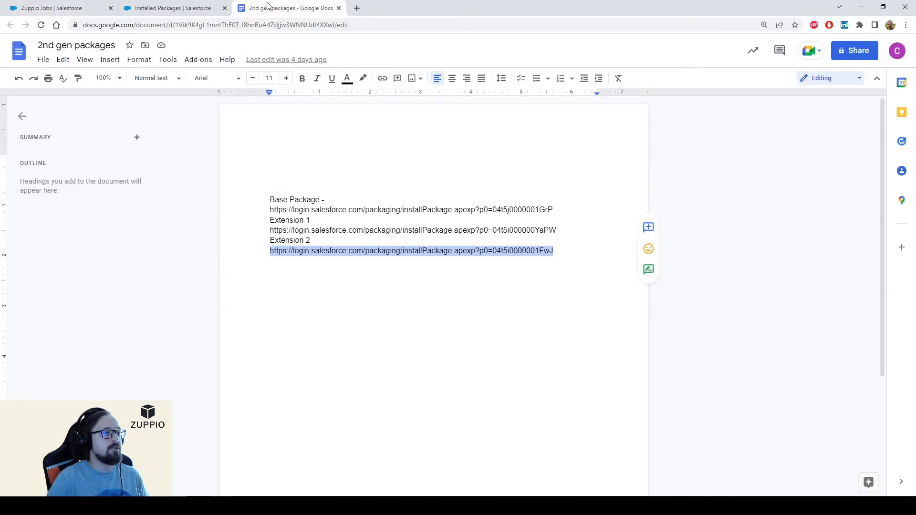
pyautogui.moveTo(491, 207); pyautogui.dragTo(554, 209)
pyautogui.hotkey('ctrl', 'c')
pyautogui.click(30, 9)
pyautogui.click(380, 220)
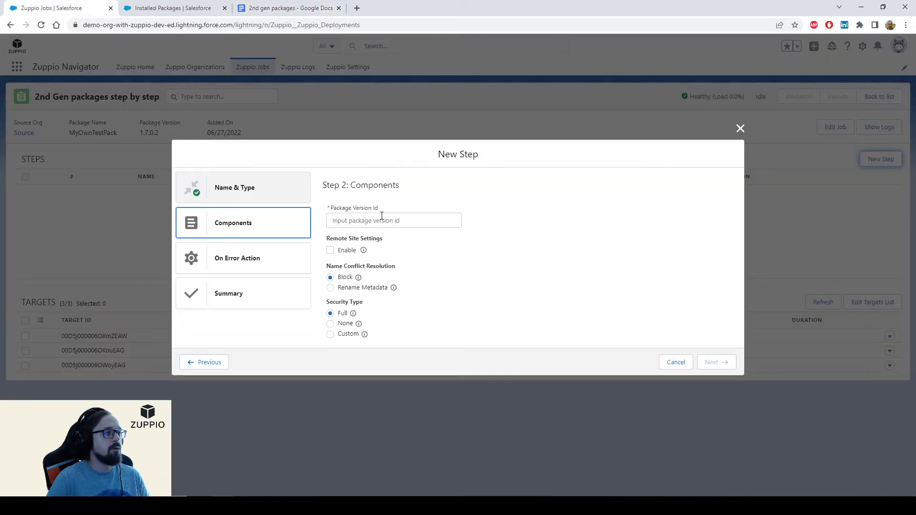
pyautogui.hotkey('ctrl', 'v')
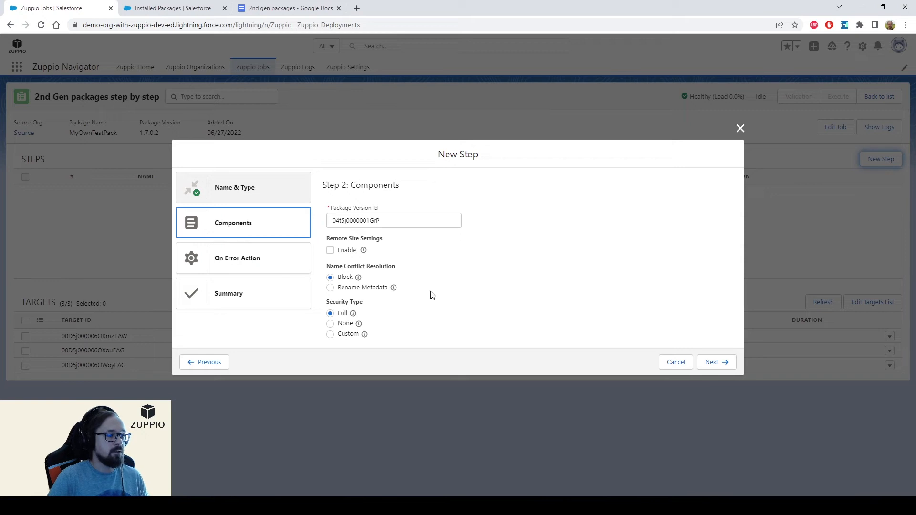
# Step: Keep Ignore as the action on error, create the core package step and begin another new step
pyautogui.click(718, 364)
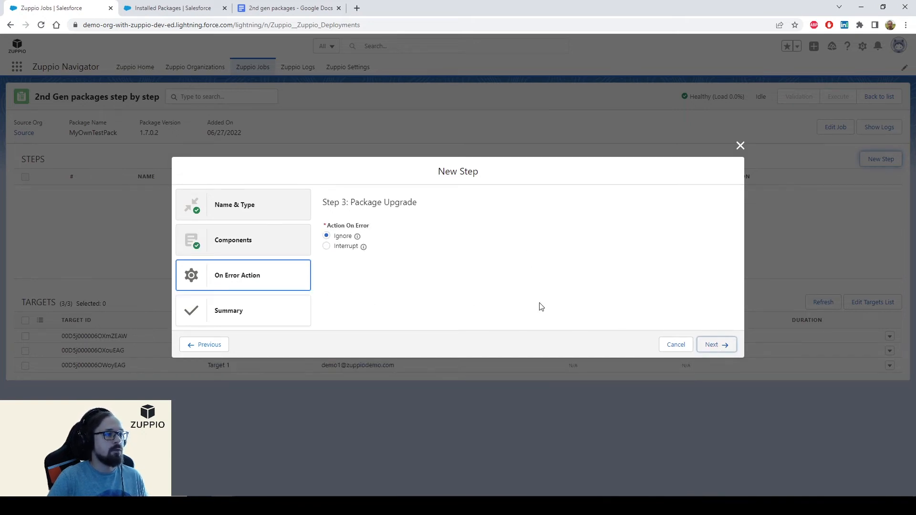
pyautogui.click(713, 346)
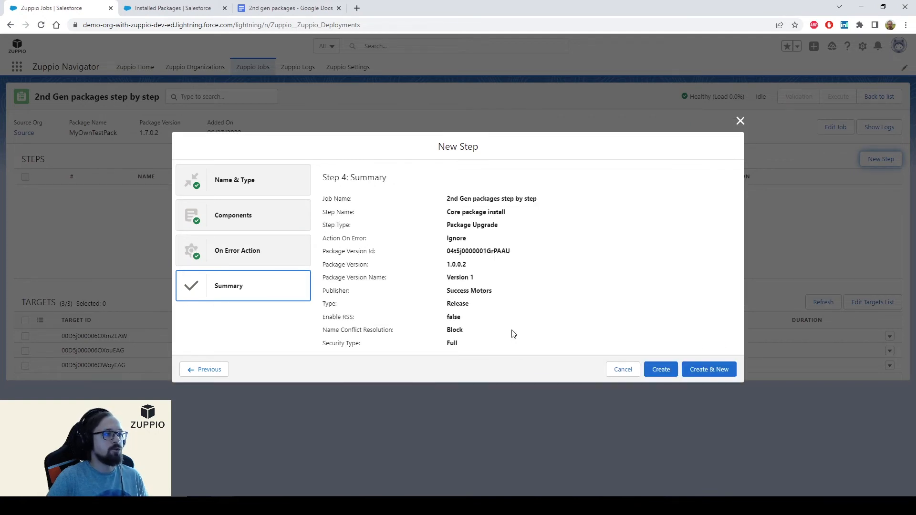
pyautogui.click(702, 370)
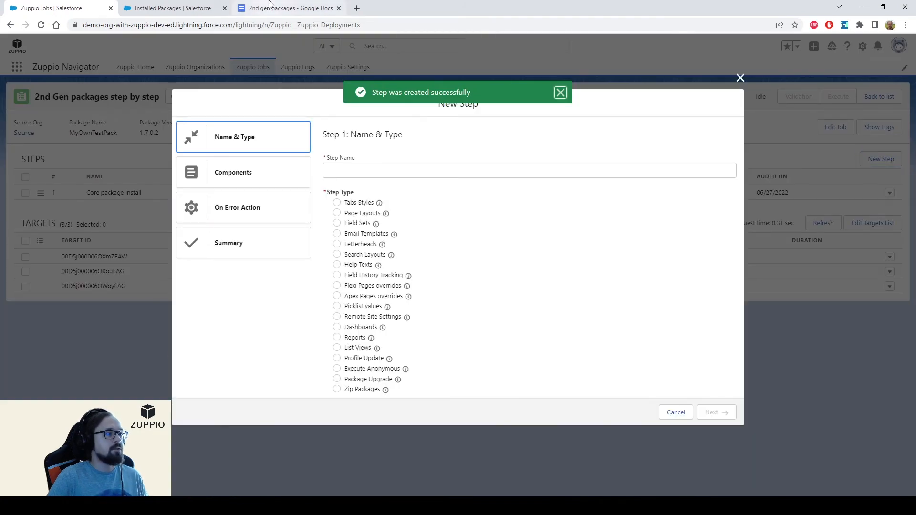
# Step: Copy the Extension 1 package version ID from the "2nd gen packages" Google Doc and return to the Zuppio job
pyautogui.click(265, 4)
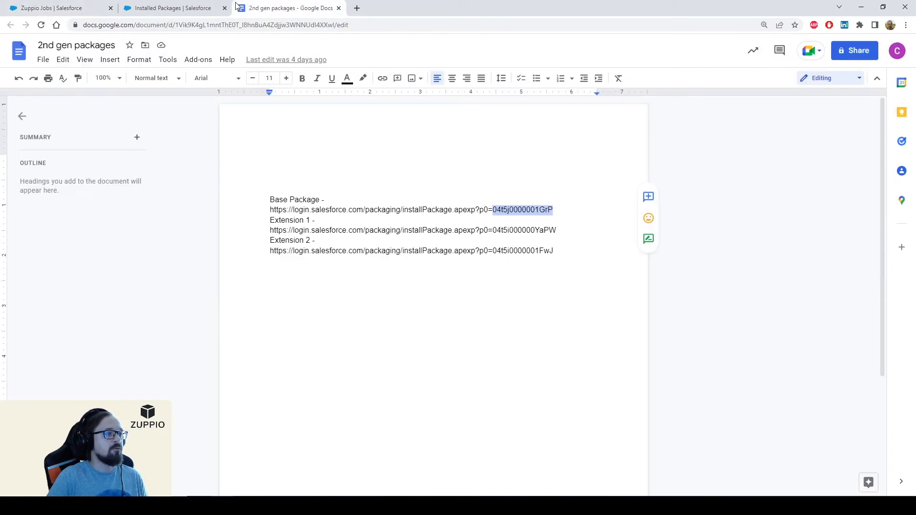
pyautogui.moveTo(494, 231); pyautogui.dragTo(557, 230)
pyautogui.hotkey('ctrl', 'c')
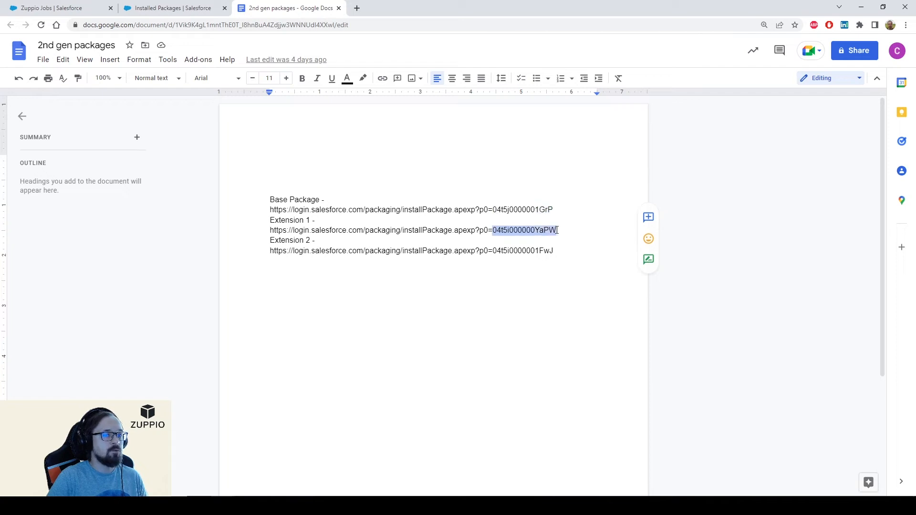
pyautogui.click(65, 4)
# Step: Name the new step "1st extension package install", set its type to Package Upgrade and continue to its components
pyautogui.click(398, 176)
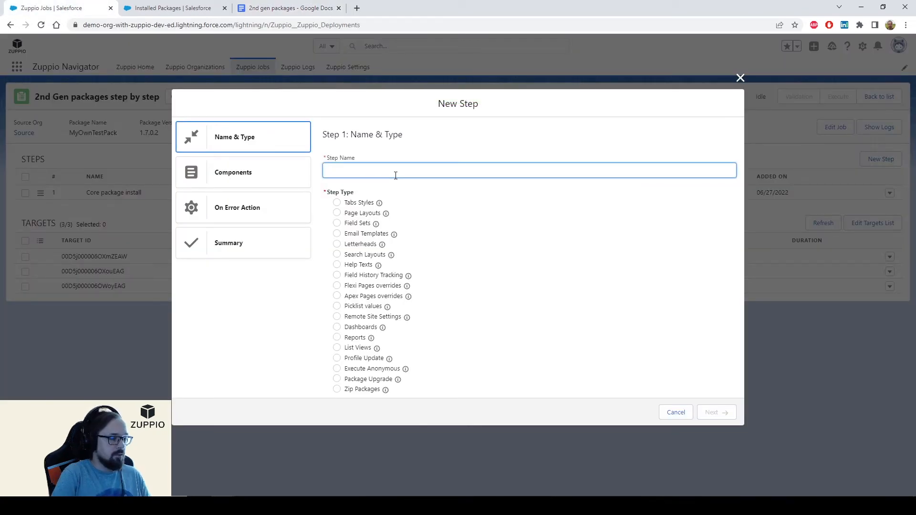
pyautogui.write('2')
pyautogui.press('BackSpace')
pyautogui.write('1')
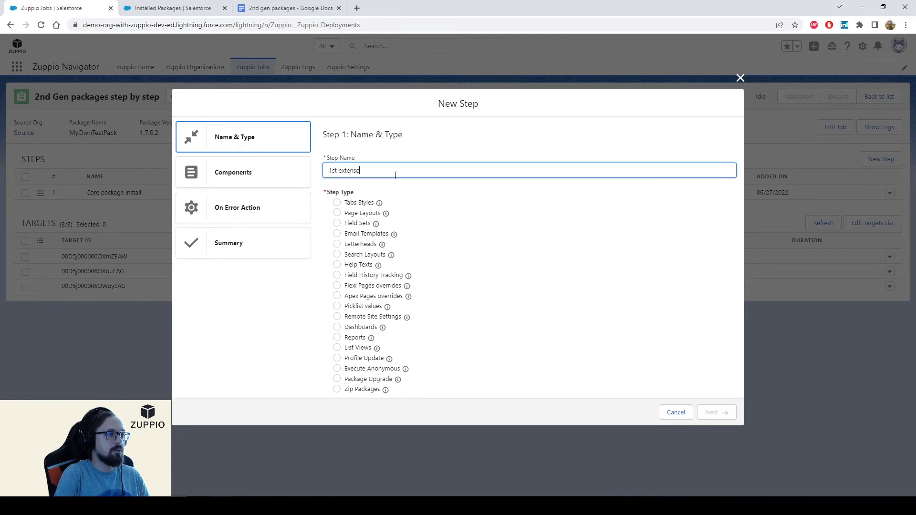
pyautogui.write('st extension ')
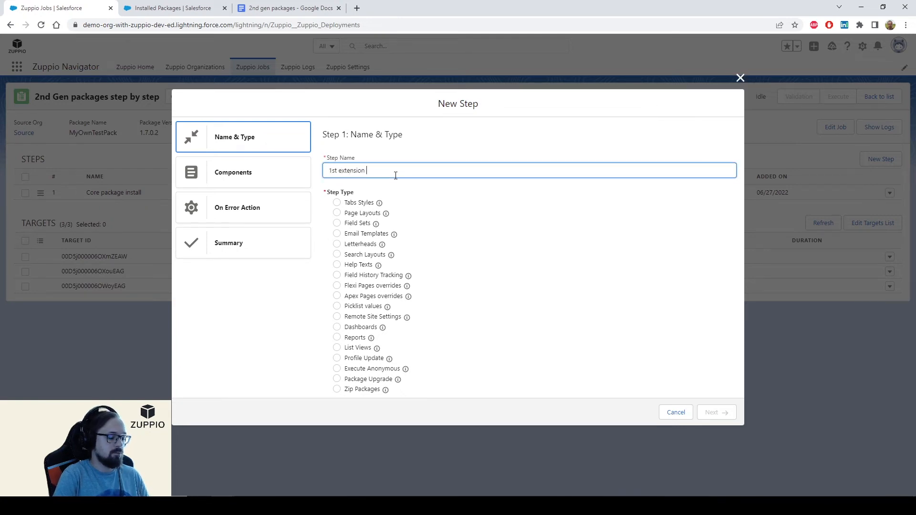
pyautogui.write('package ')
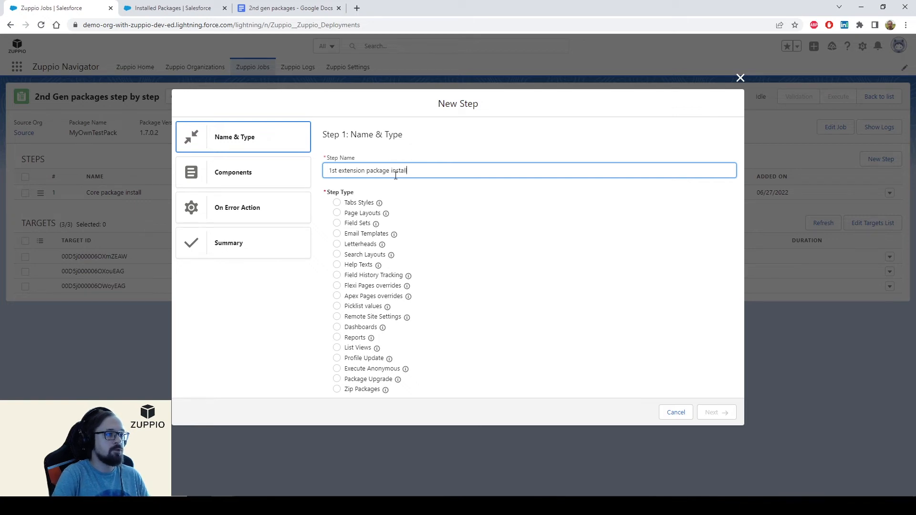
pyautogui.write('install')
pyautogui.click(352, 379)
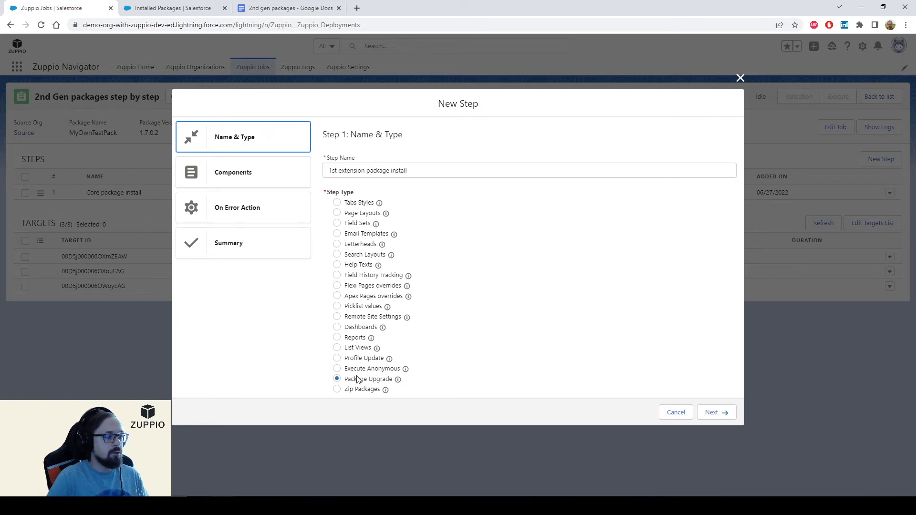
pyautogui.click(715, 413)
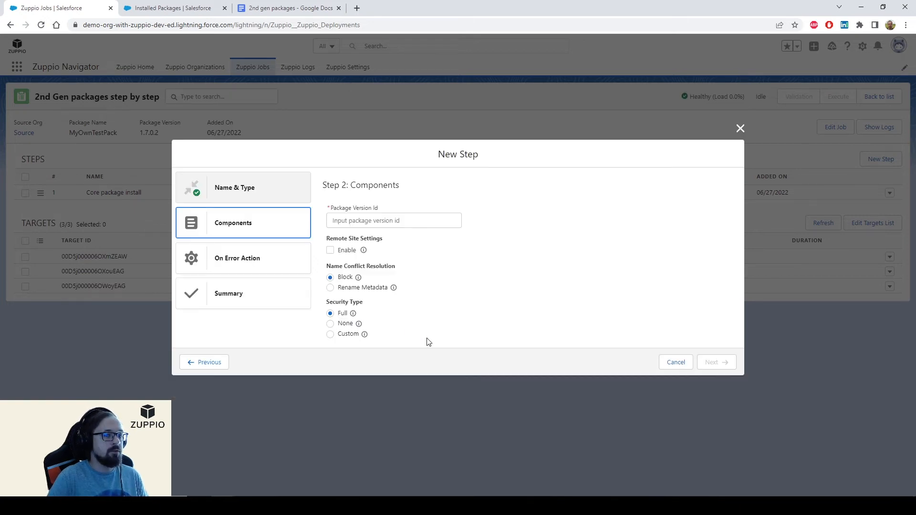
# Step: Set the package version ID to 04t5i000000YaPW and create the first extension step with Ignore as the action on error
pyautogui.click(350, 223)
pyautogui.hotkey('ctrl', 'v')
pyautogui.click(534, 275)
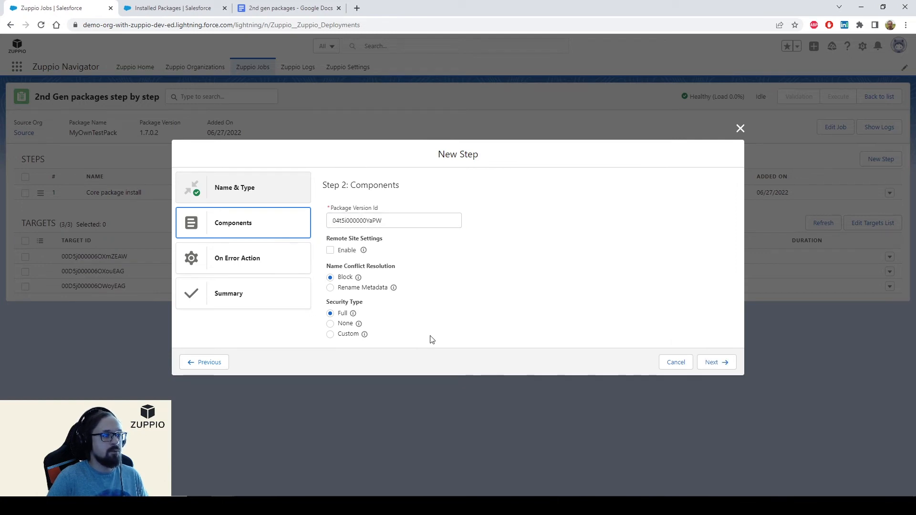
pyautogui.click(716, 363)
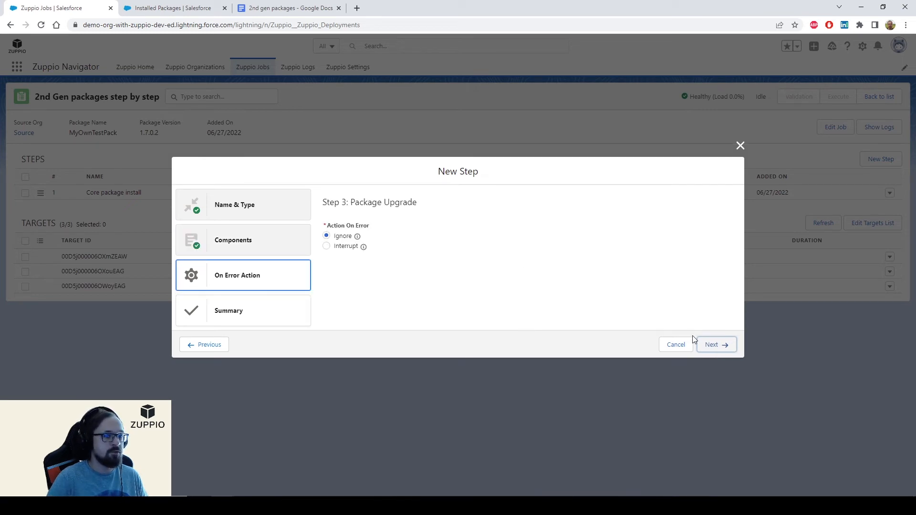
pyautogui.click(700, 342)
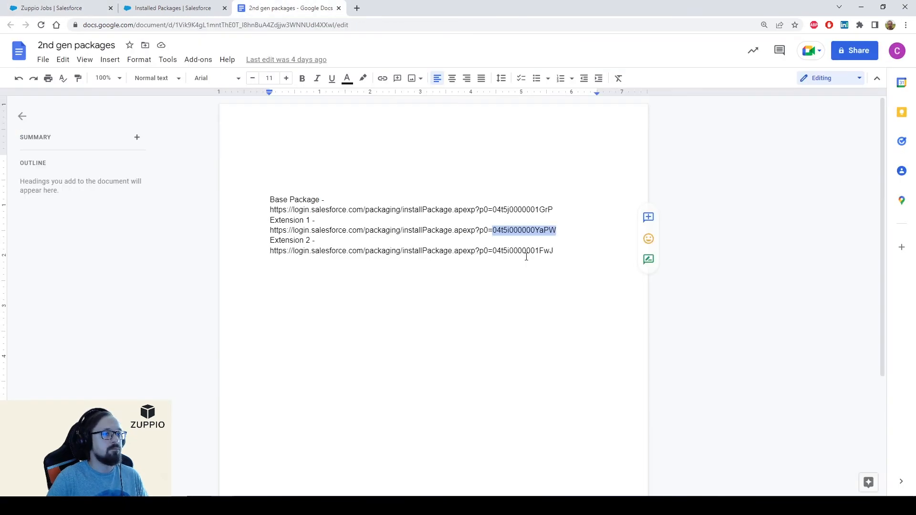
# Step: Copy the Extension 2 version ID from the Google Doc, and set up a Package Upgrade step named "2nd extension package install"
pyautogui.doubleClick(496, 254)
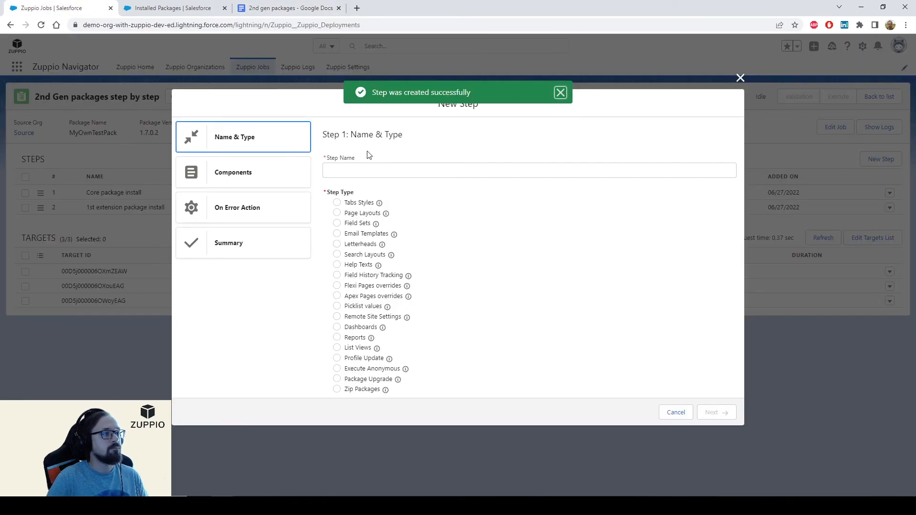
pyautogui.click(373, 172)
pyautogui.write('2nd extension package i')
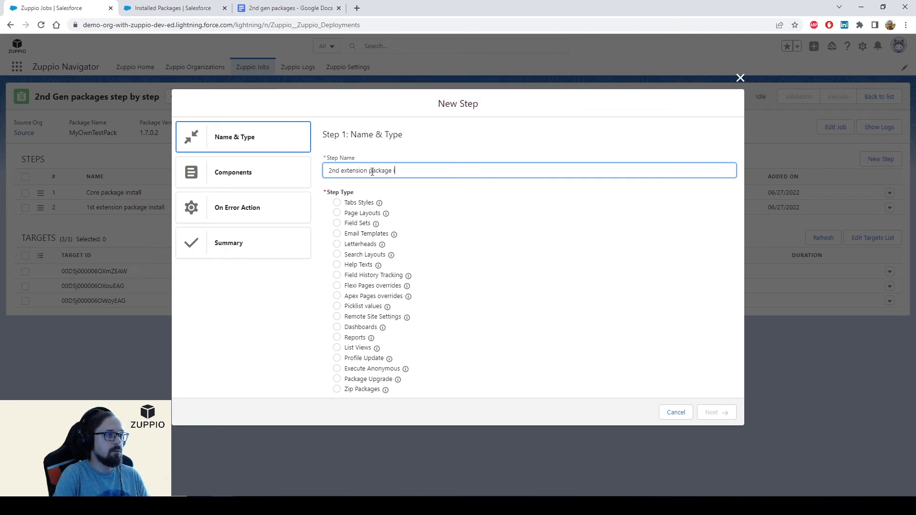
pyautogui.write('nstall')
pyautogui.click(368, 379)
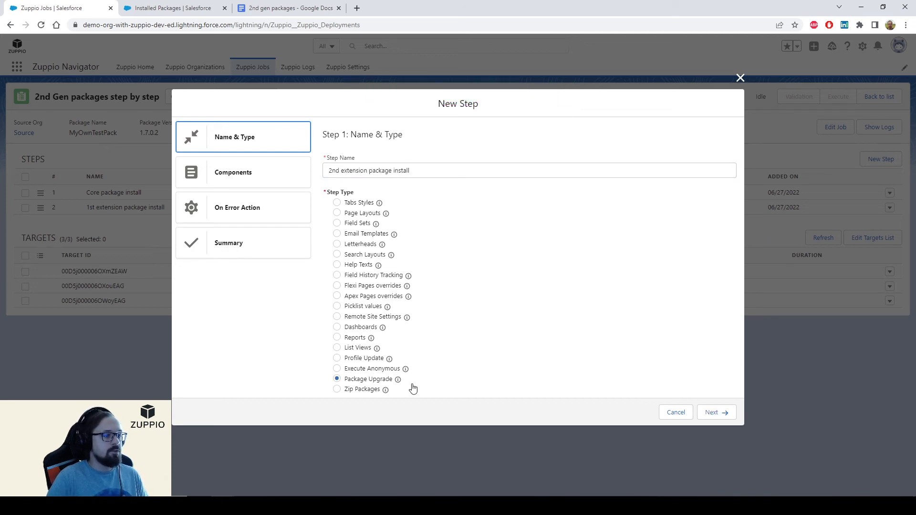
pyautogui.click(715, 413)
# Step: Set the package version ID to 04t5i0000001FwJ and create the second extension step with Ignore as the action on error
pyautogui.click(411, 222)
pyautogui.write('04t5i0000001FwJ')
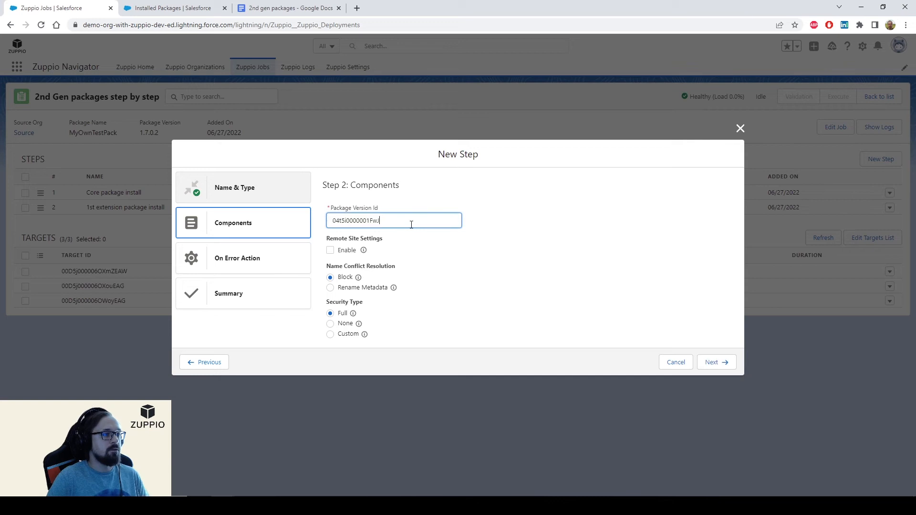
pyautogui.click(440, 257)
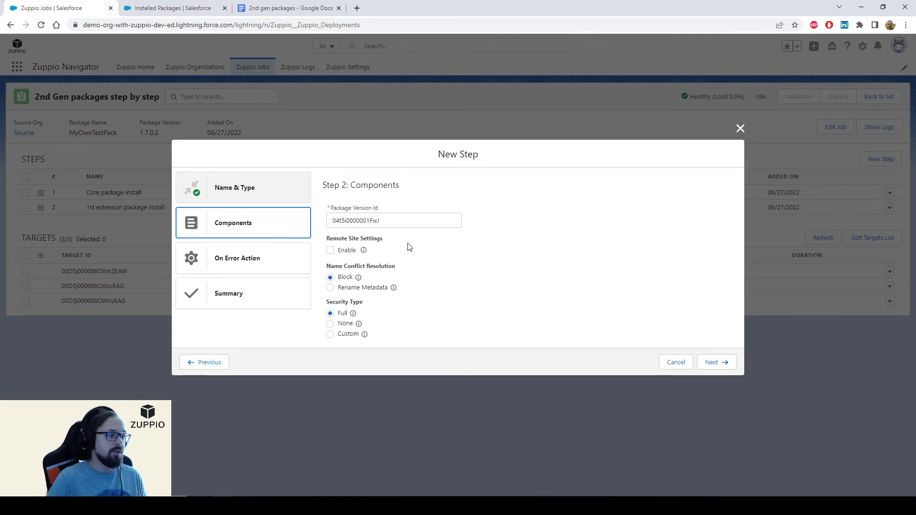
pyautogui.click(715, 362)
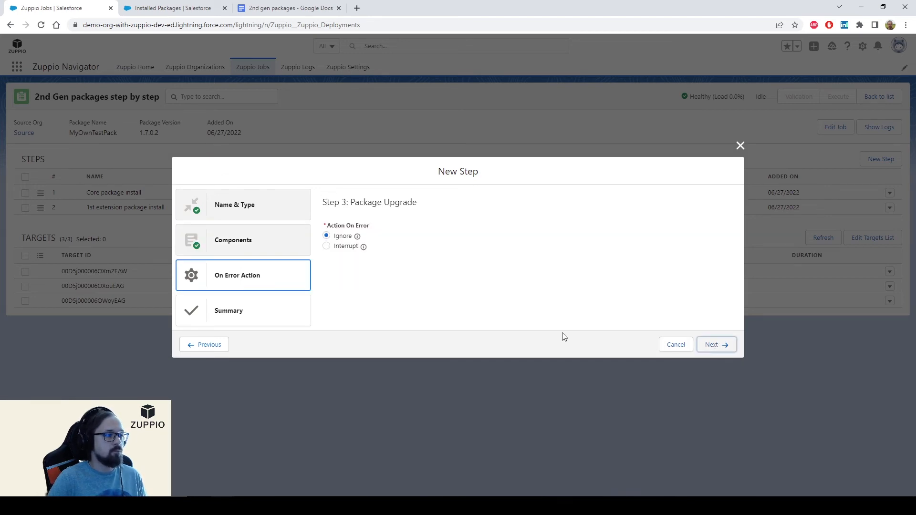
pyautogui.click(718, 345)
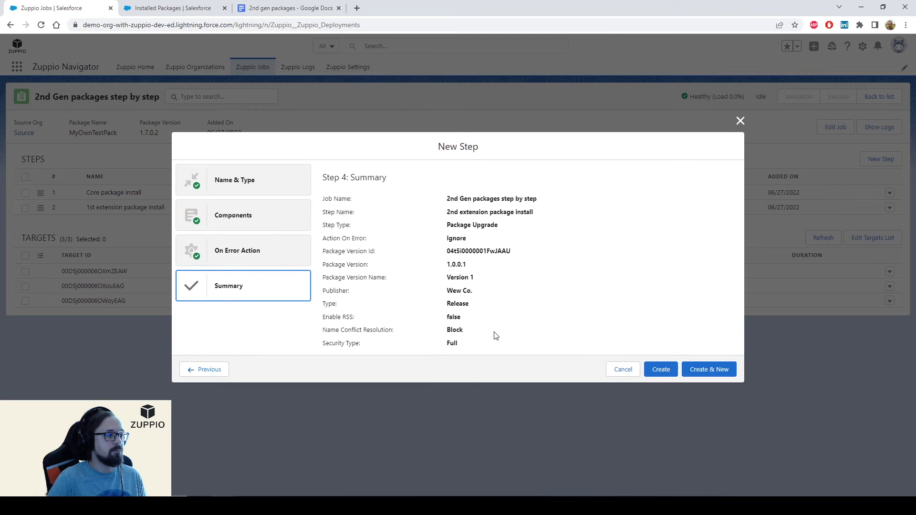
pyautogui.click(710, 370)
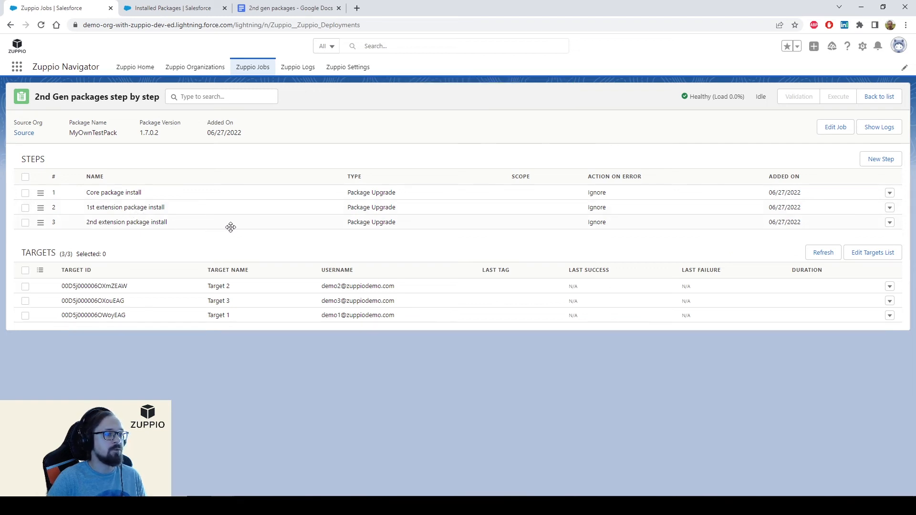
# Step: Try changing the order of the package install steps, then restore Core package install to first place
pyautogui.moveTo(115, 188); pyautogui.dragTo(134, 196)
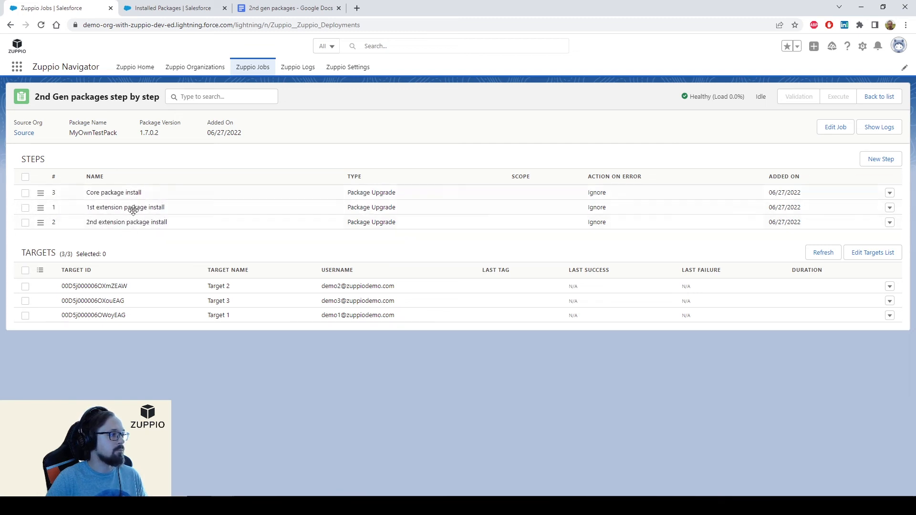
pyautogui.moveTo(147, 226); pyautogui.dragTo(138, 209)
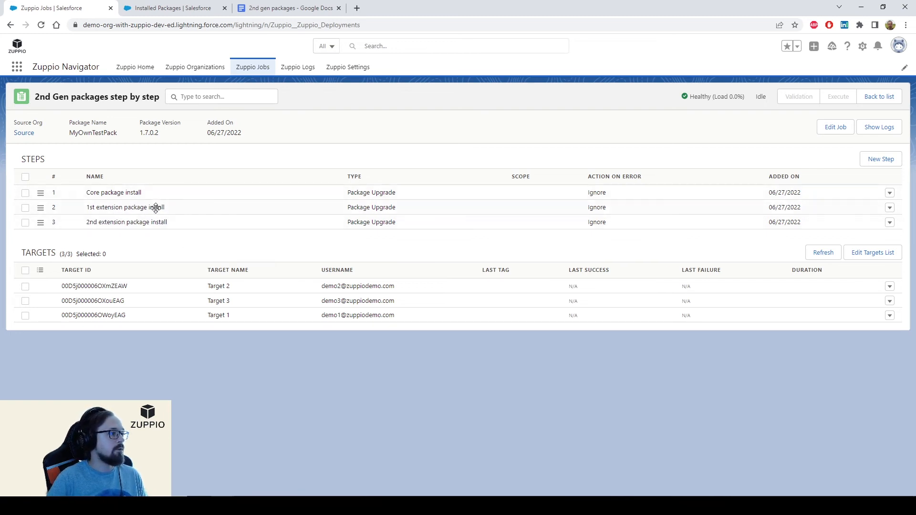
# Step: Execute all three package install steps on all three target orgs without adding tags, and dismiss the confirmation
pyautogui.click(25, 177)
pyautogui.click(26, 271)
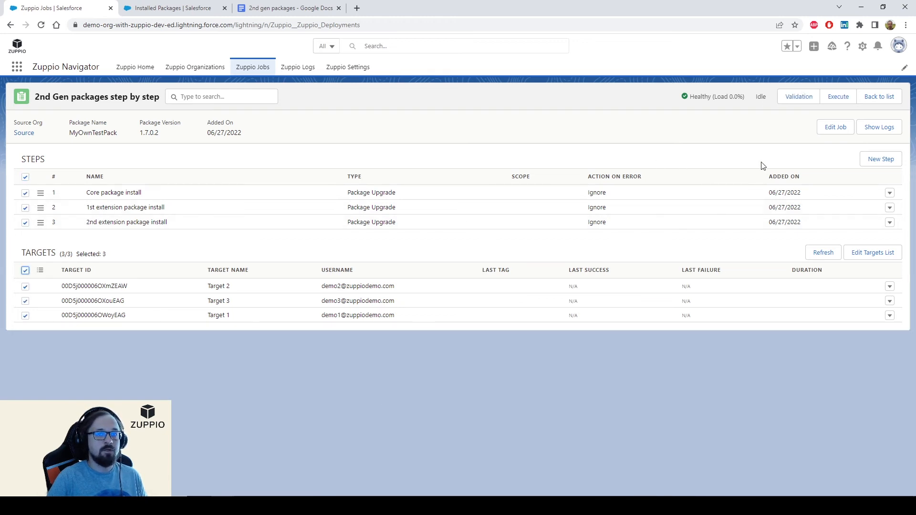
pyautogui.click(838, 97)
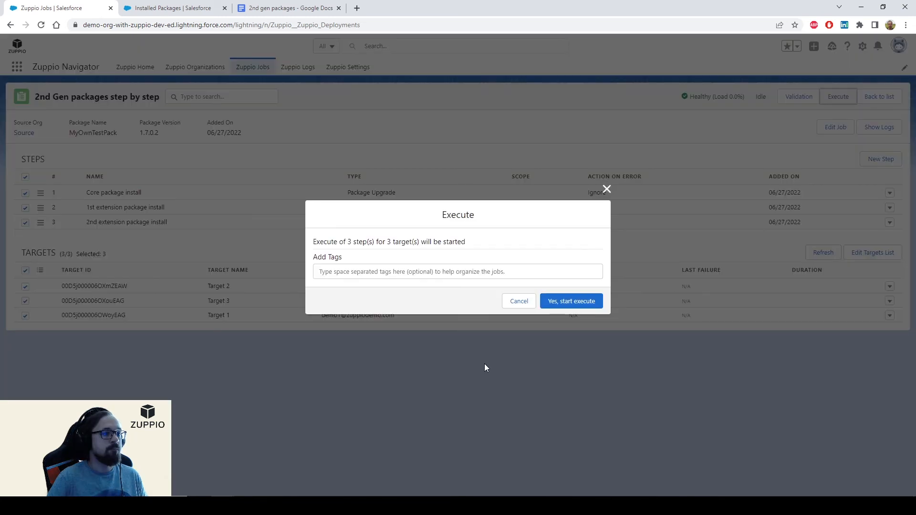
pyautogui.click(568, 310)
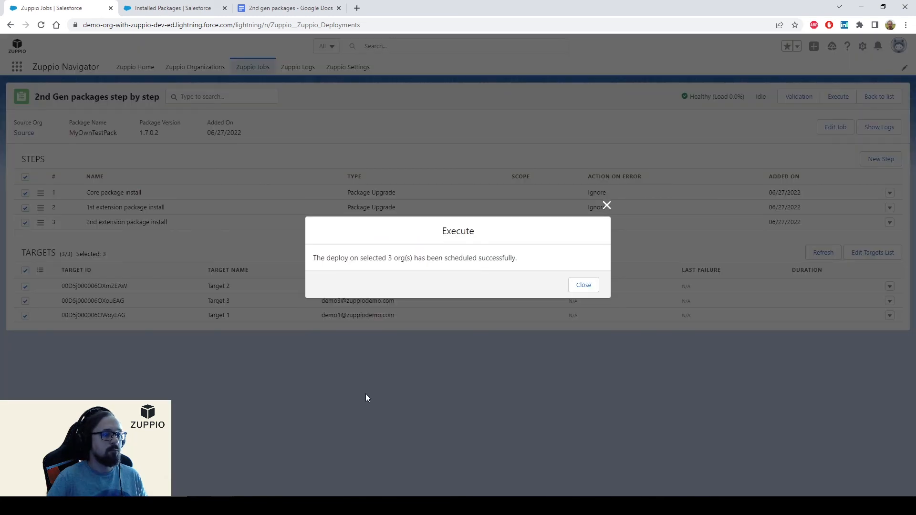
pyautogui.click(585, 285)
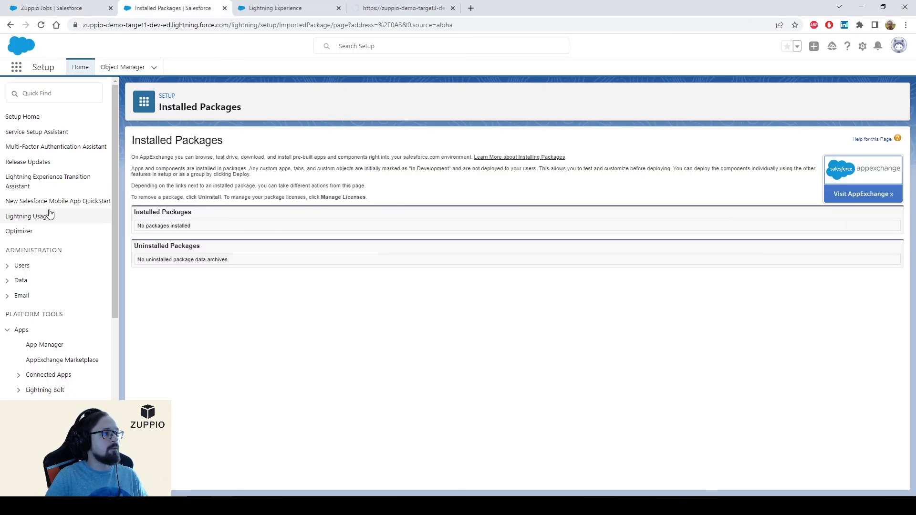
# Step: Search the Target 2 org's Setup for "package" and open its Installed Packages page
pyautogui.click(274, 8)
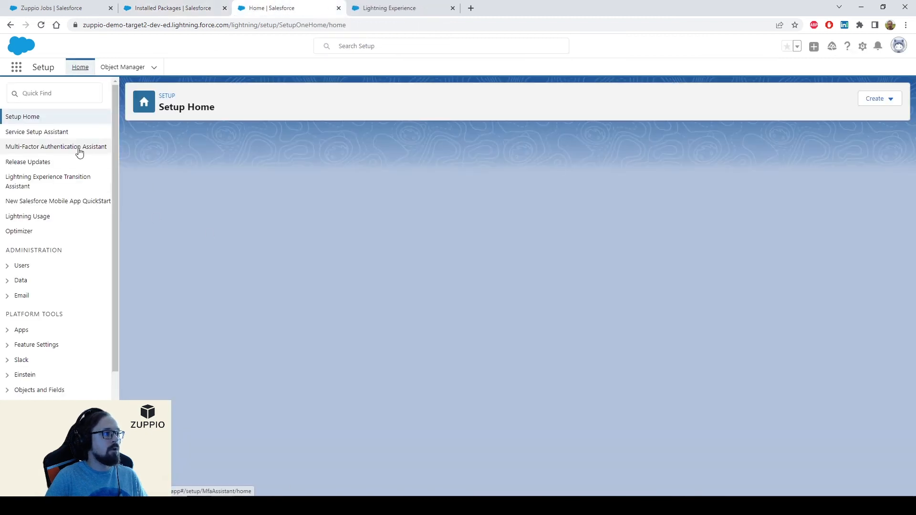
pyautogui.click(36, 93)
pyautogui.write('p')
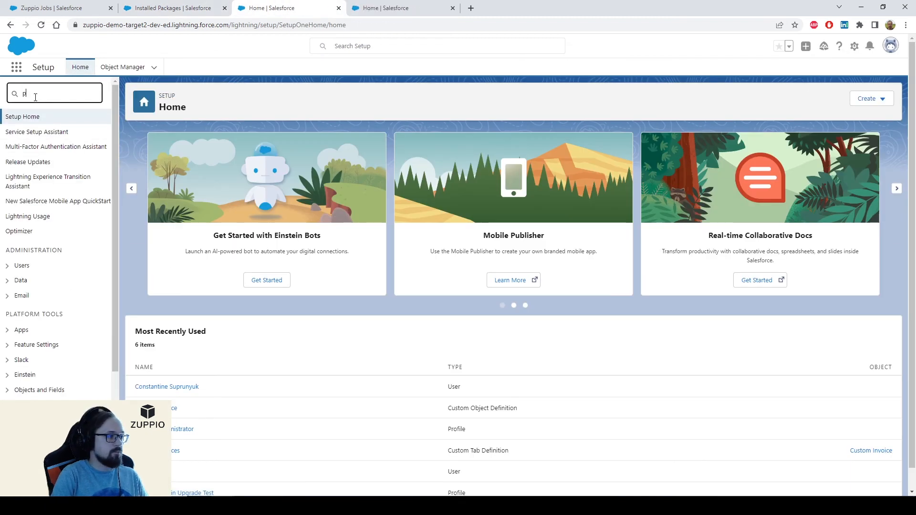
pyautogui.write('ackage')
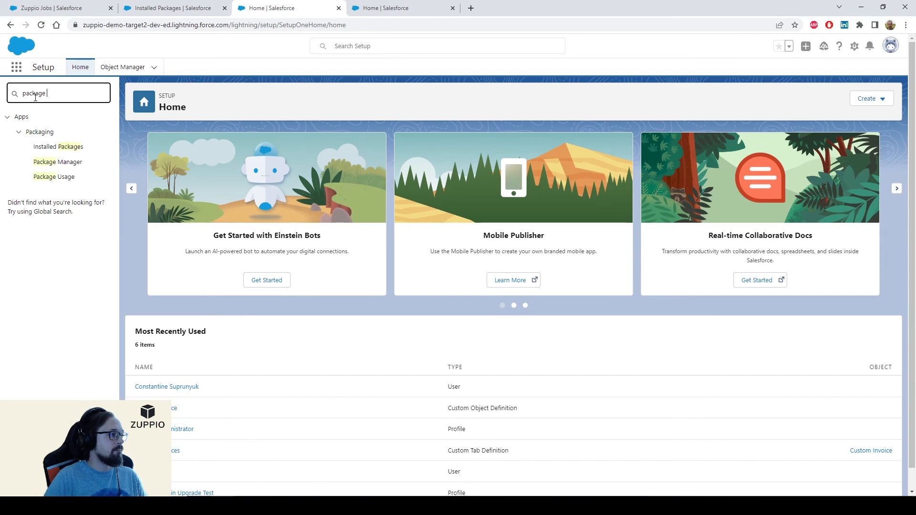
# Step: Search the Target 3 org's Setup for "package" and open its Installed Packages page
pyautogui.hotkey('ctrl', 'Tab')
pyautogui.click(72, 90)
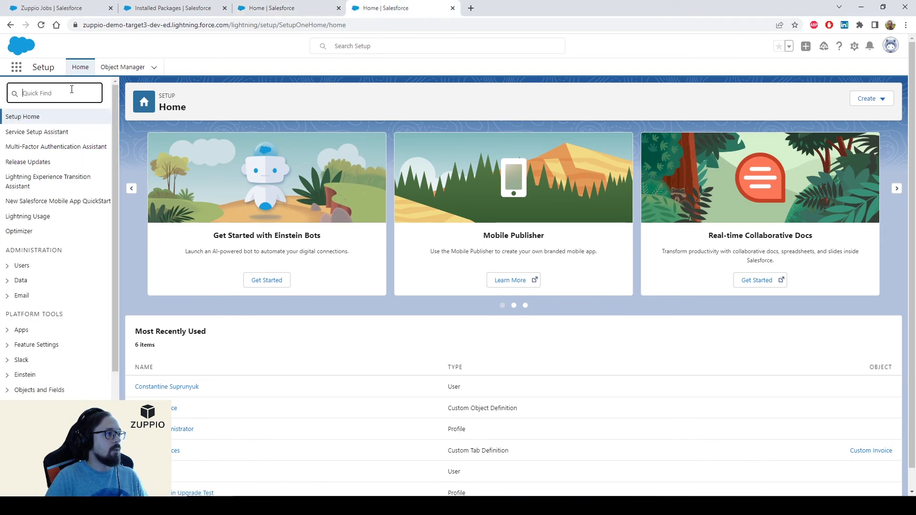
pyautogui.write('package')
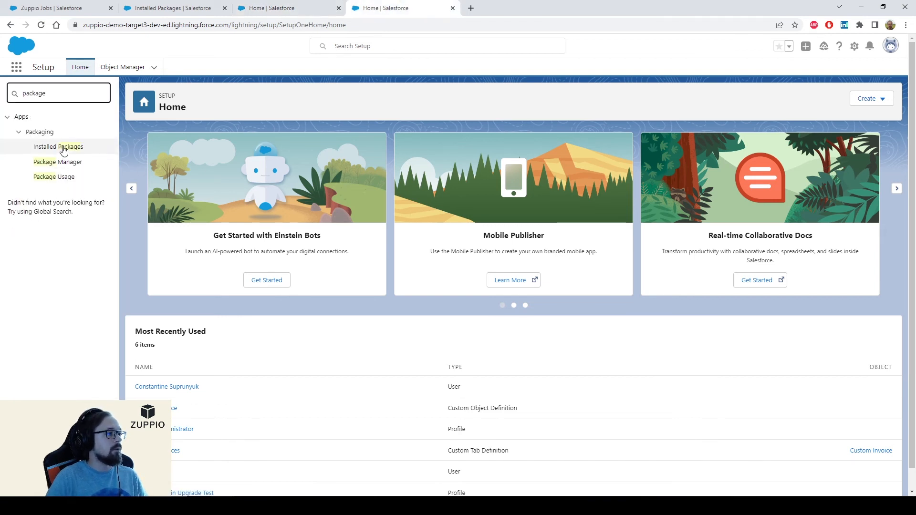
pyautogui.click(60, 147)
# Step: Check the Installed Packages lists of the Target 2 and Target 3 orgs while the job is running
pyautogui.click(248, 9)
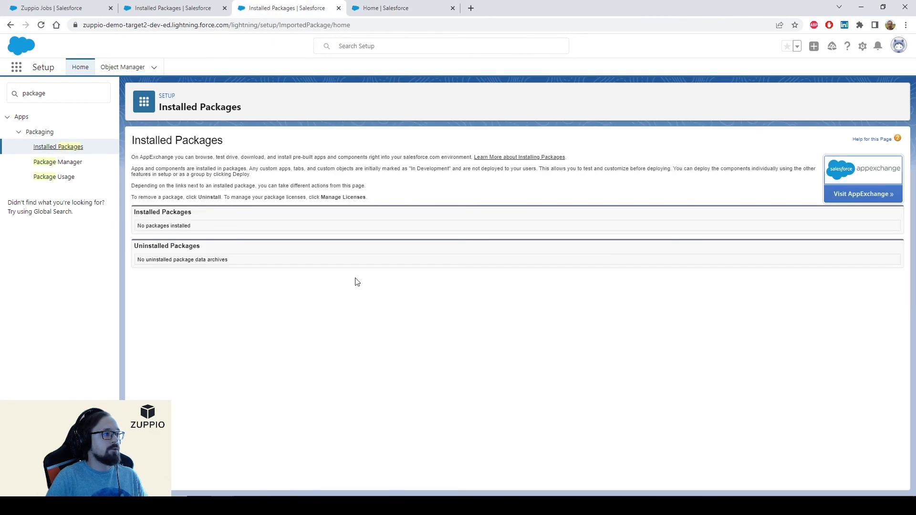
pyautogui.click(389, 6)
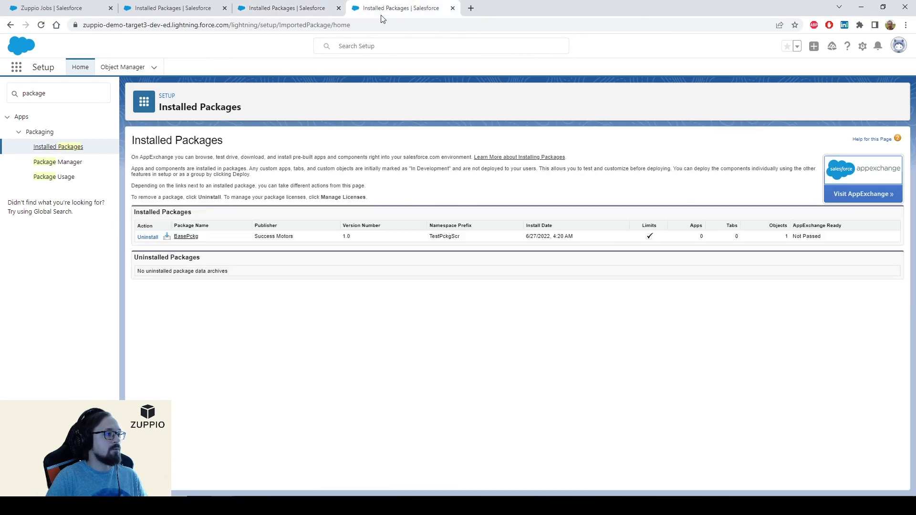
pyautogui.hotkey('ctrl', 'shift', 'Tab')
pyautogui.hotkey('ctrl', 'shift', 'Tab')
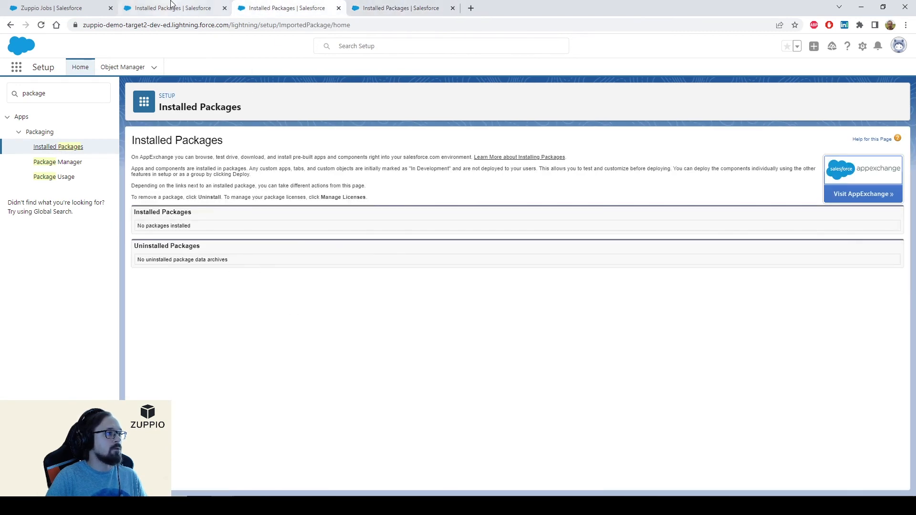
# Step: Return to the Zuppio job and examine the execution duration of each target
pyautogui.hotkey('ctrl', 'shift', 'Tab')
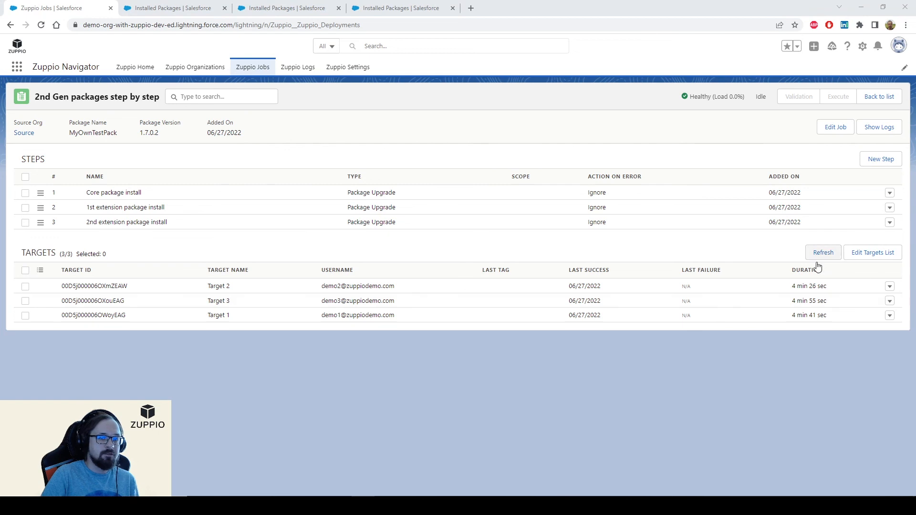
pyautogui.moveTo(789, 286); pyautogui.dragTo(826, 285)
pyautogui.click(781, 353)
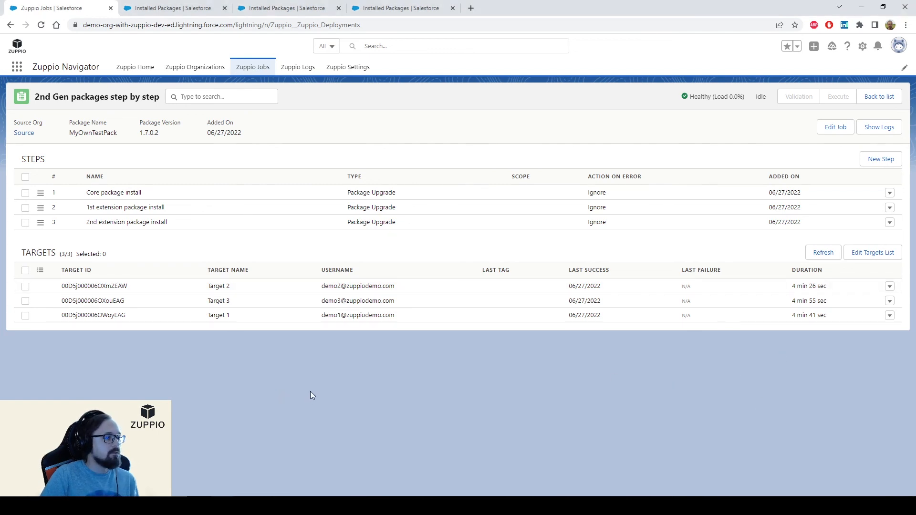
# Step: Reload the Installed Packages pages of all three target orgs
pyautogui.click(177, 8)
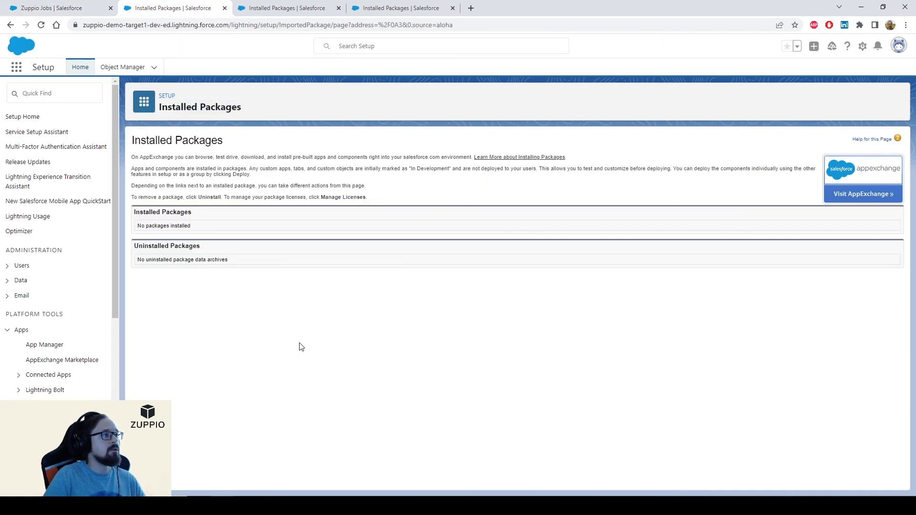
pyautogui.hotkey('ctrl', 'Tab')
pyautogui.hotkey('ctrl', 'Tab')
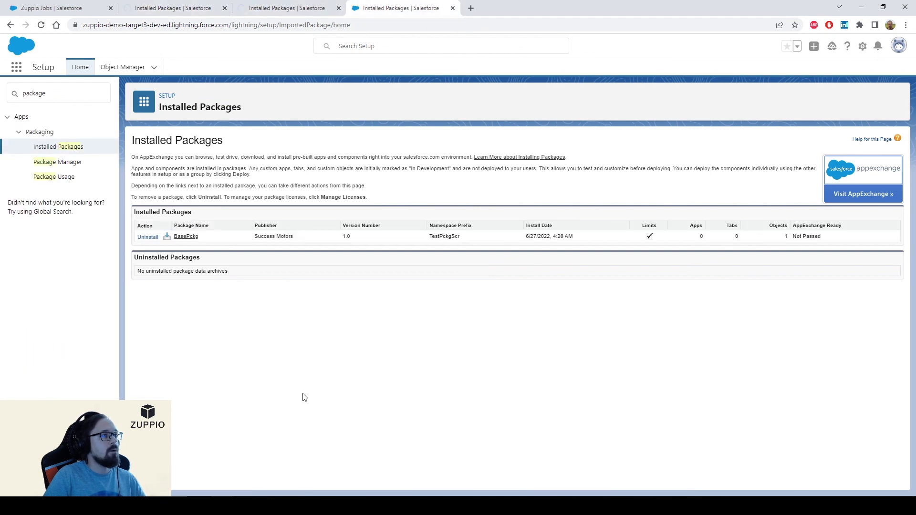
pyautogui.press('F5')
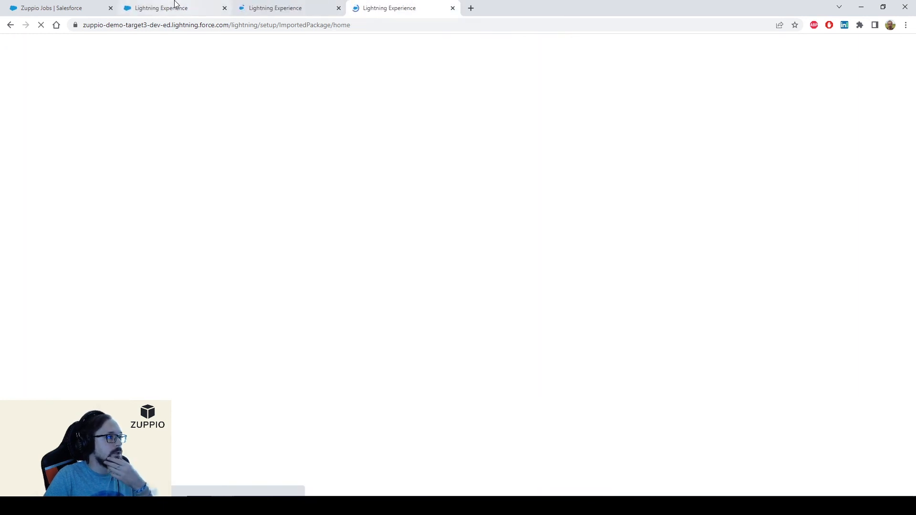
# Step: Examine the refreshed Installed Packages lists of Target 1, Target 2 and Target 3 for the core and extension packages
pyautogui.click(174, 4)
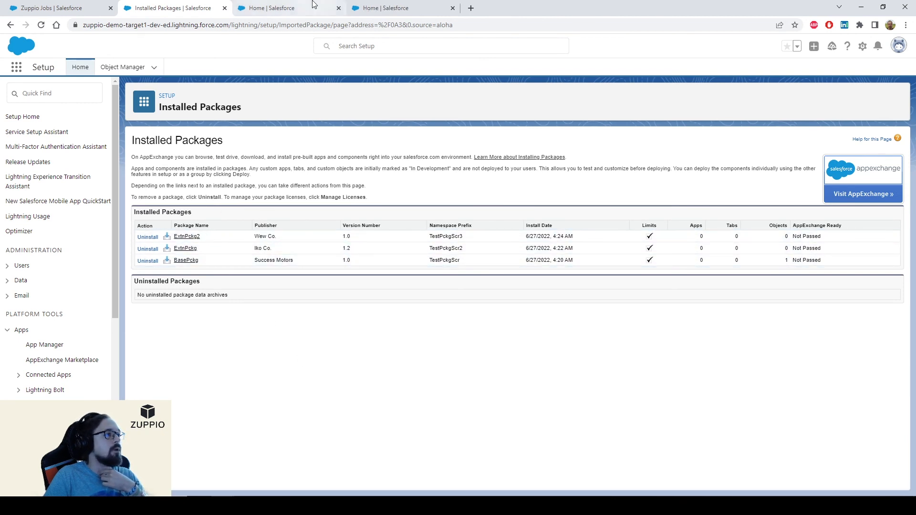
pyautogui.click(272, 9)
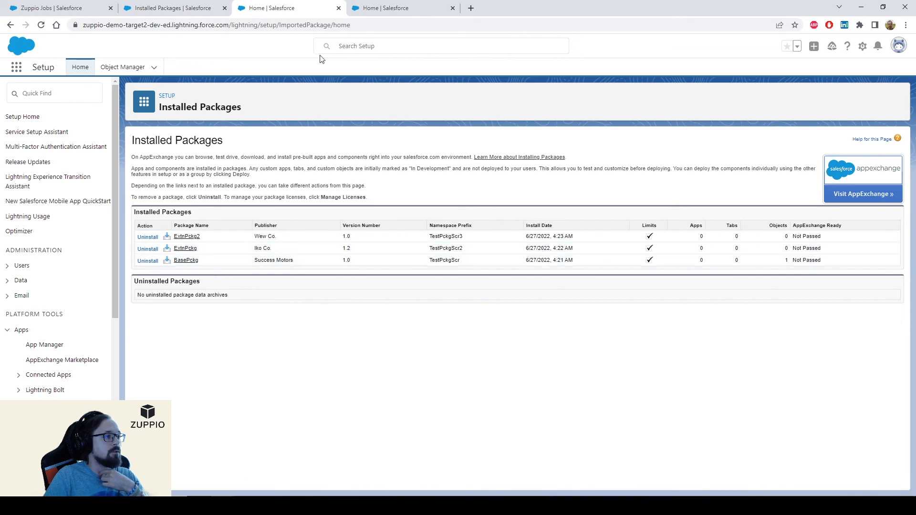
pyautogui.click(386, 10)
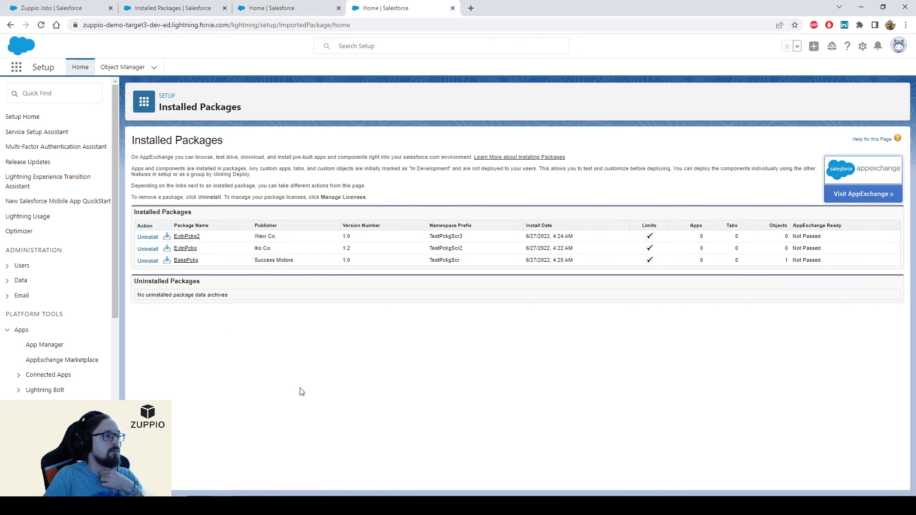
# Step: Go back to the Zuppio job and review the last success dates in its target list
pyautogui.click(67, 7)
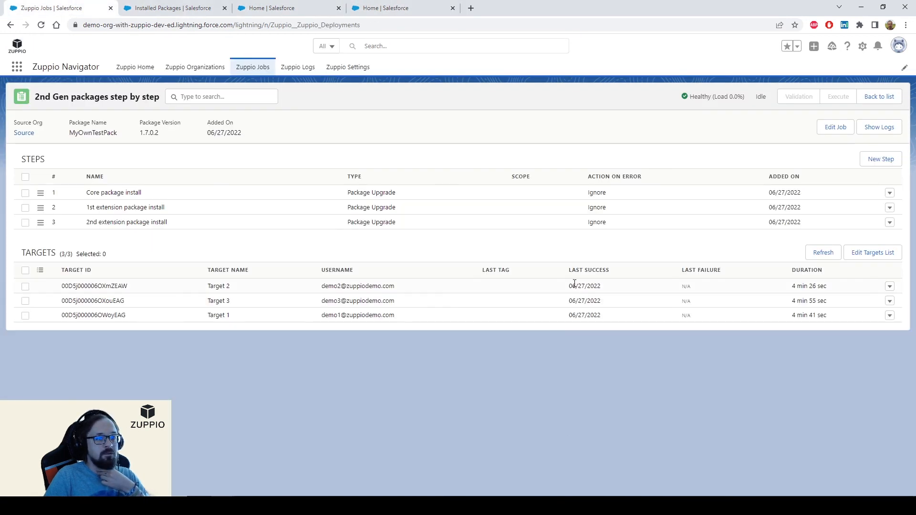
pyautogui.moveTo(573, 283); pyautogui.dragTo(594, 302)
pyautogui.click(483, 411)
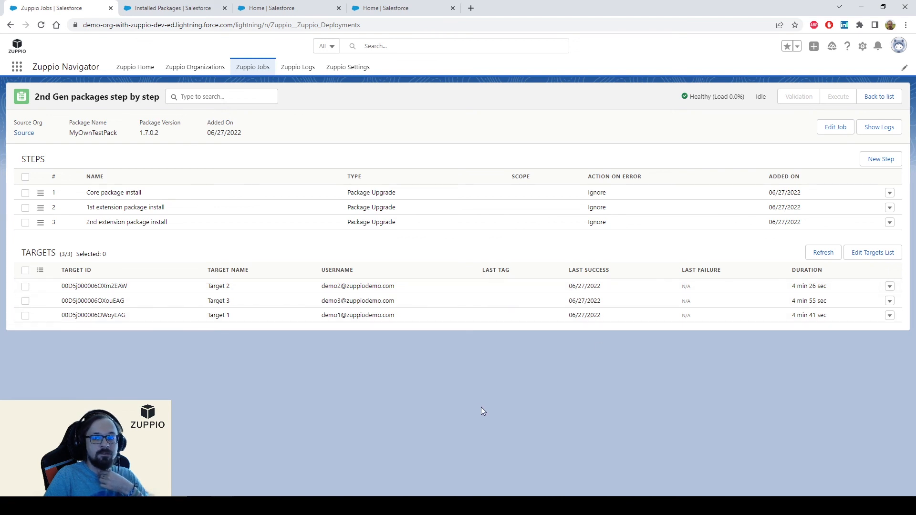